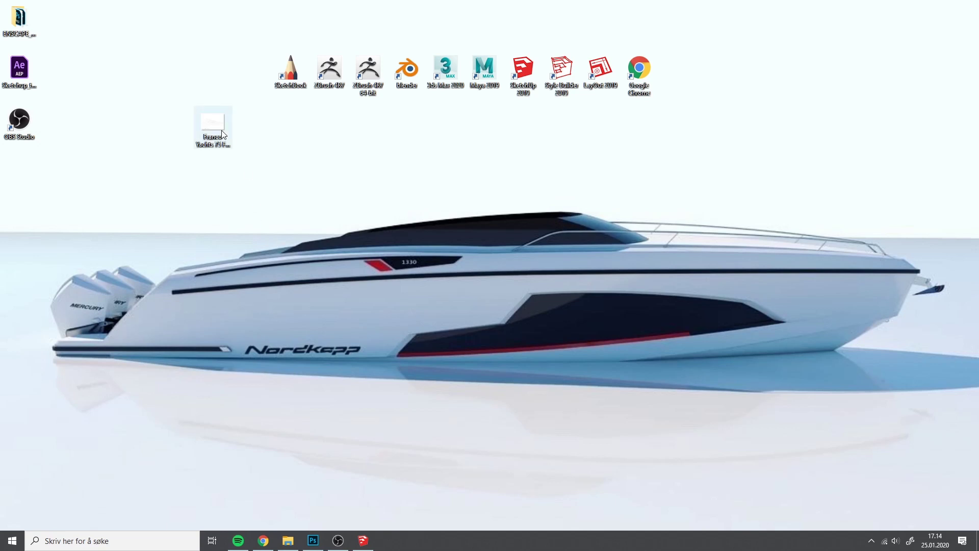
Create a desktop folder named "Franco 75 flybridge yacht" and place it below the program shortcuts, near the yacht sketch image
mouse_move(200, 131)
mouse_down()
mouse_move(258, 157)
mouse_move(234, 153)
mouse_move(217, 128)
mouse_up()
right_click(362, 177)
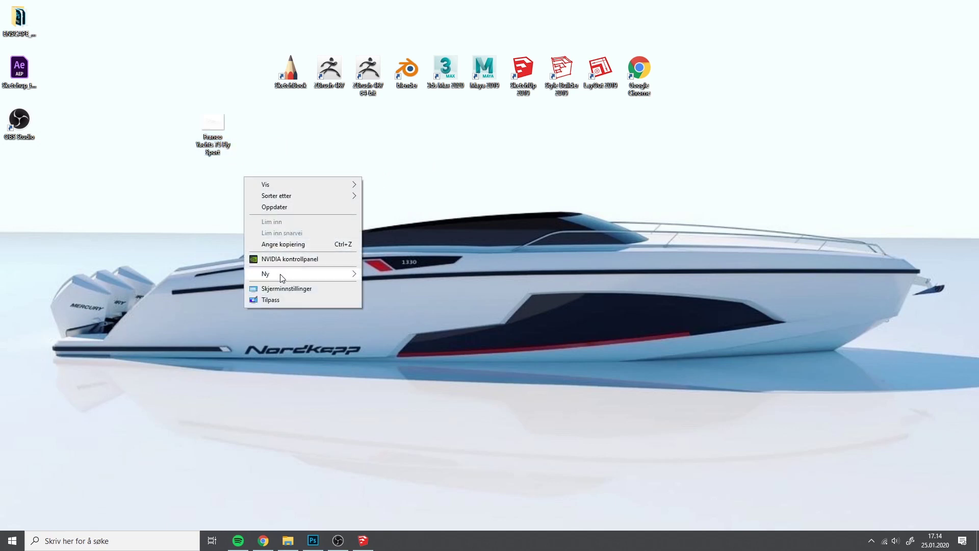
mouse_move(282, 278)
click(375, 276)
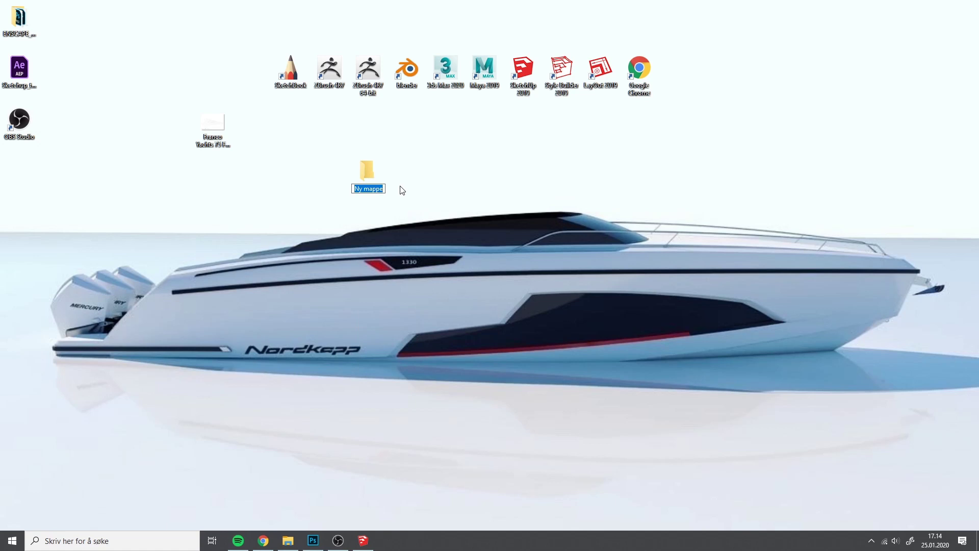
text(Franco 75 flybridge)
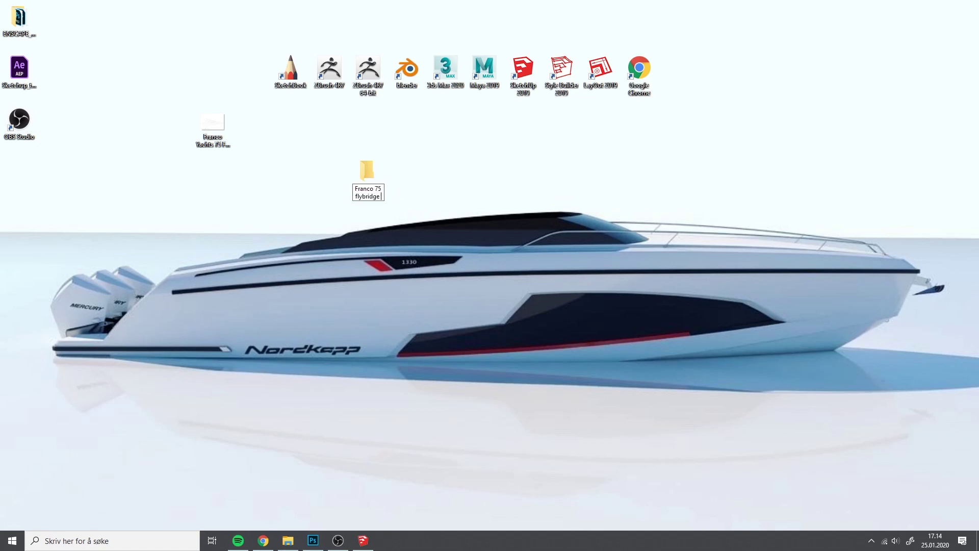
text( yacht)
key(Return)
click(483, 147)
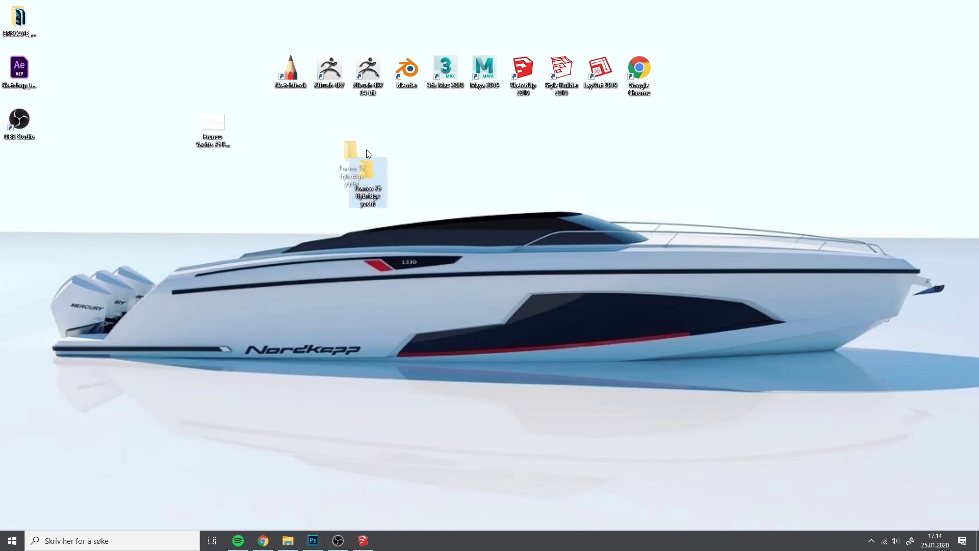
drag(369, 169, 331, 119)
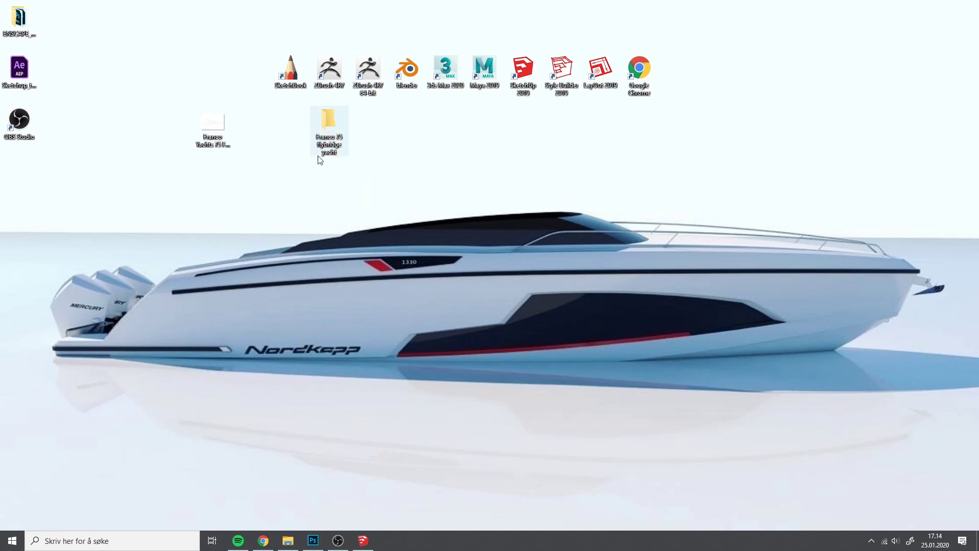
View the side-profile sketch "Franco Yachts 75 Fly Sport.png" in the photo viewer
drag(202, 126, 167, 129)
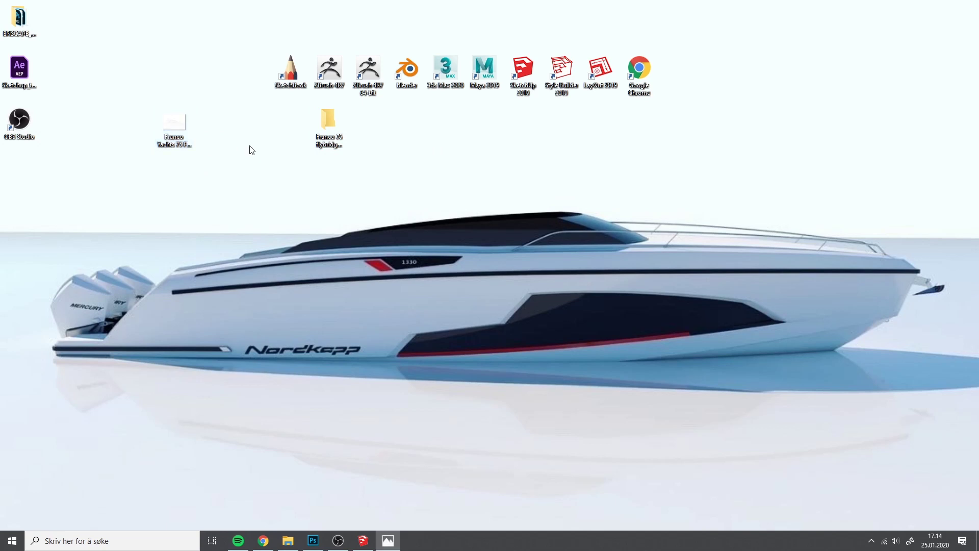
drag(24, 62, 598, 83)
double_click(594, 80)
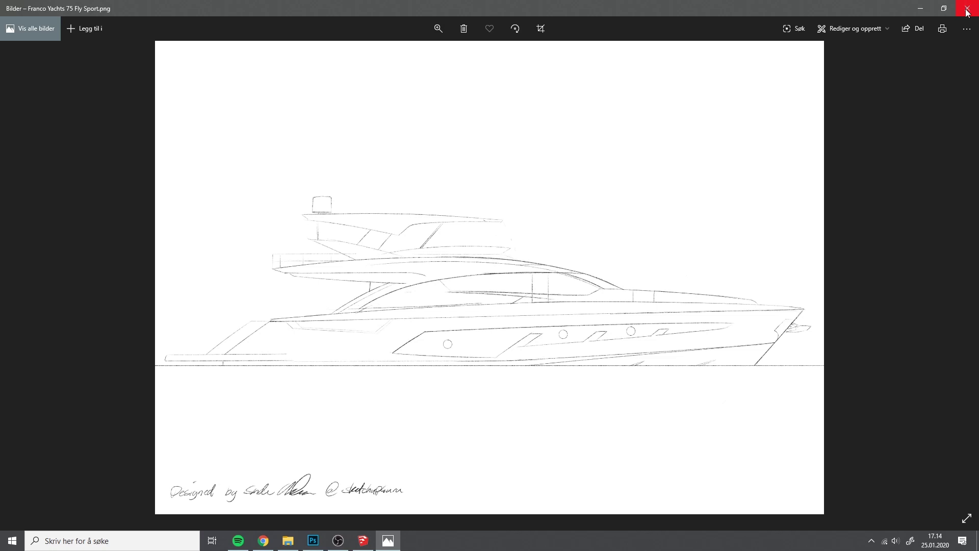
click(921, 9)
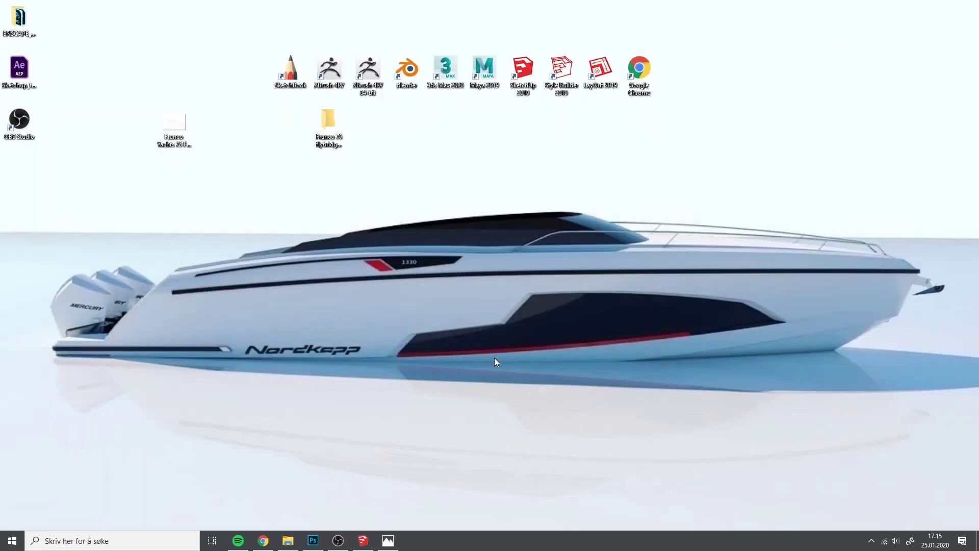
Create a subfolder named "Blueprint" inside the "Franco 75 flybridge yacht" folder
double_click(330, 122)
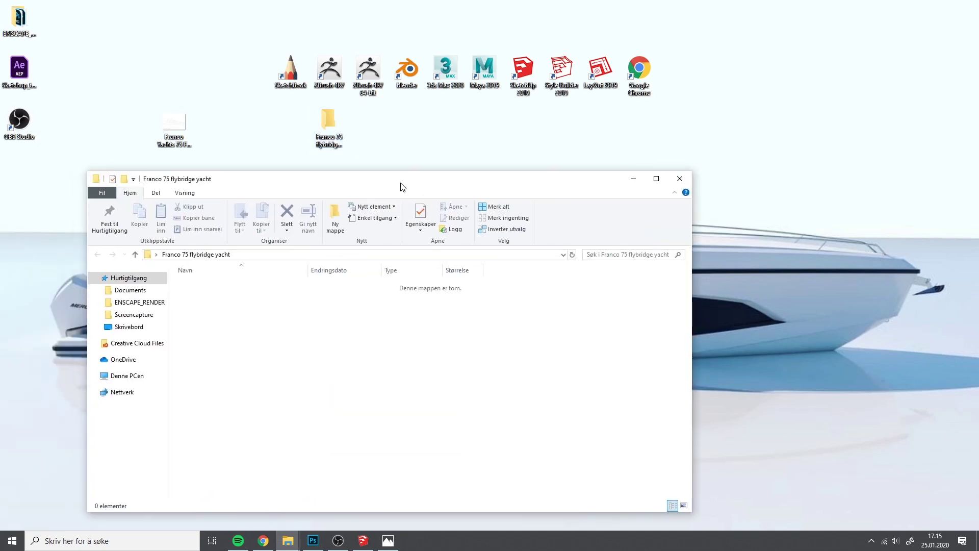
right_click(343, 319)
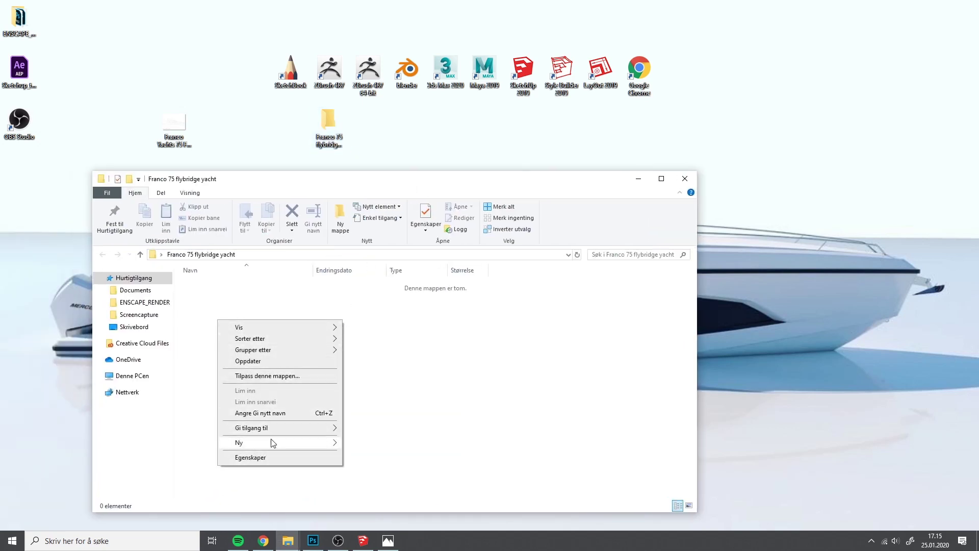
mouse_move(274, 443)
click(363, 336)
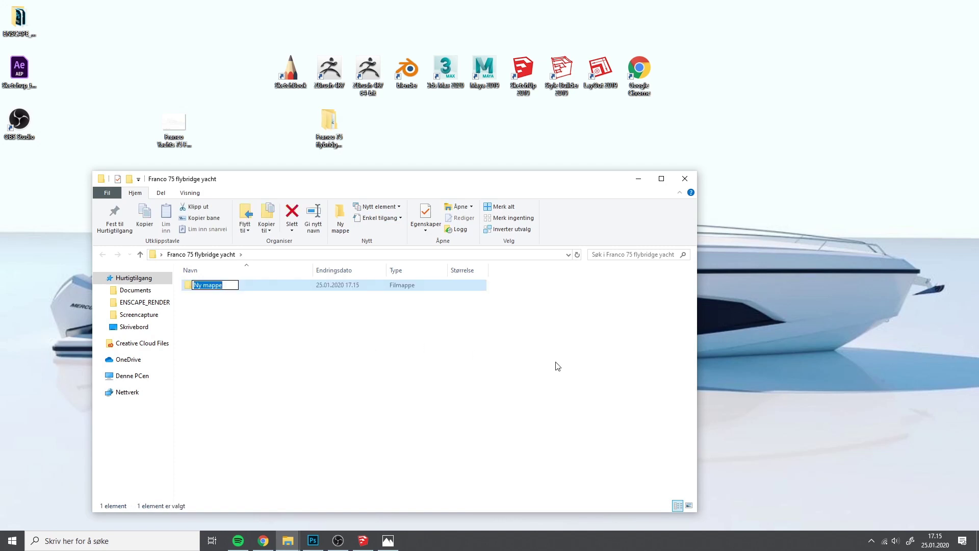
text(Blueprint)
key(Return)
click(275, 357)
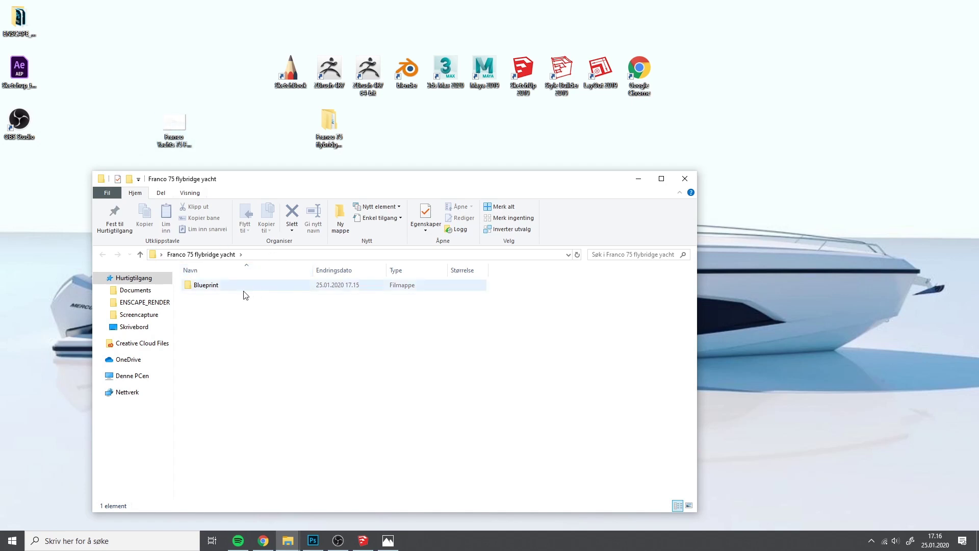
Create a second subfolder named "Project file" inside the yacht folder
right_click(249, 311)
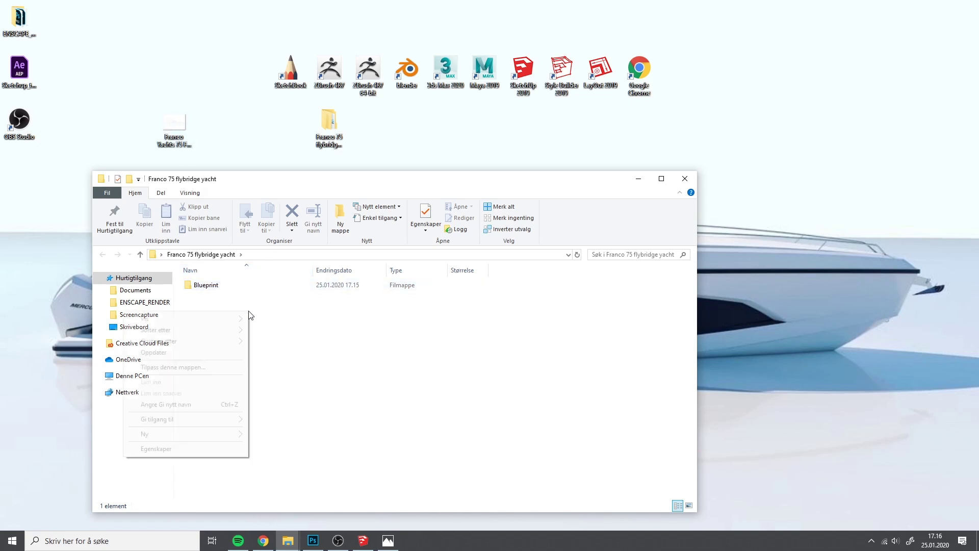
mouse_move(185, 436)
click(265, 433)
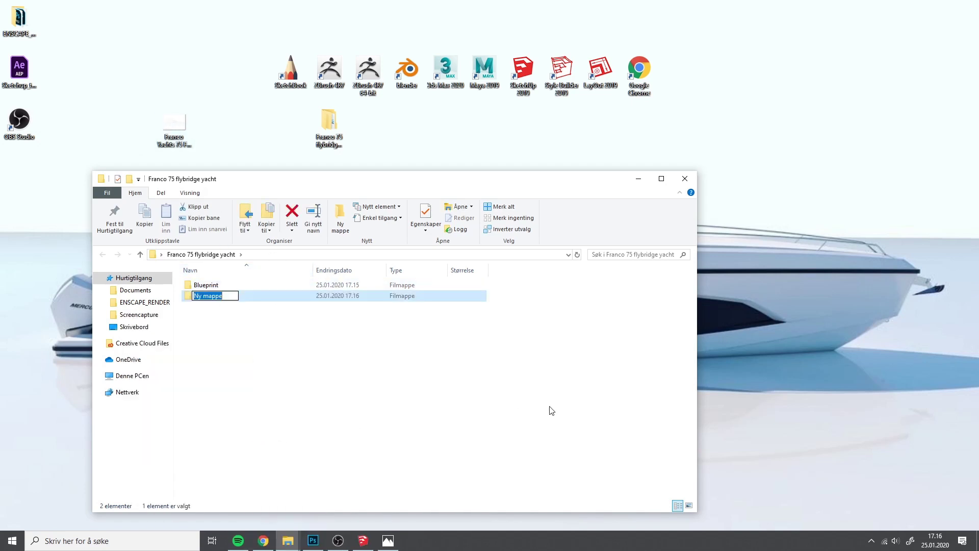
text(Project file)
key(Return)
click(308, 366)
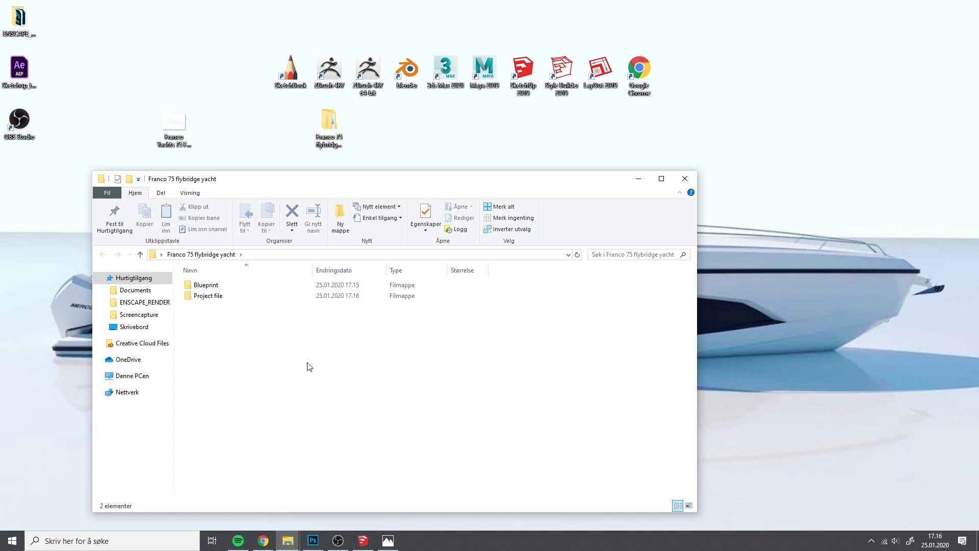
Create a third subfolder named "Inspiration" inside the yacht folder
right_click(239, 332)
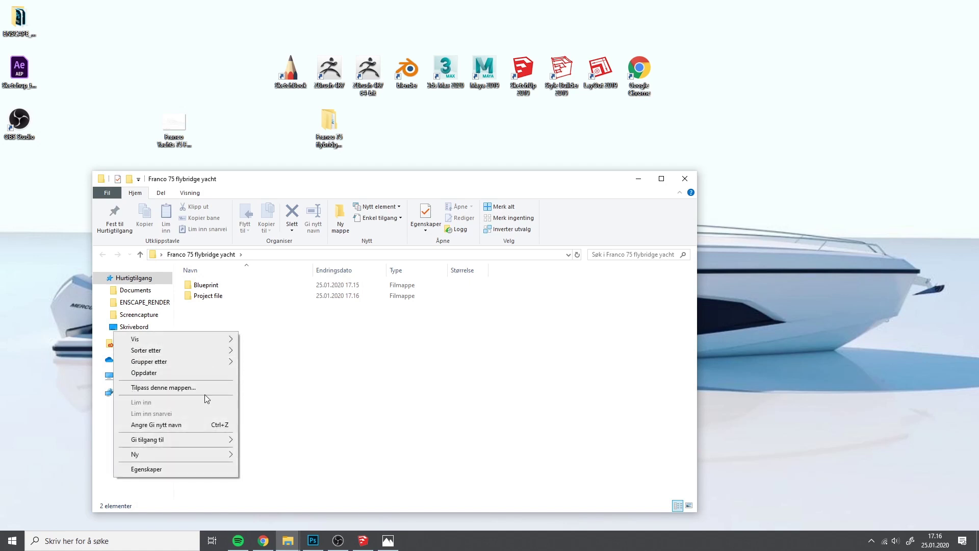
mouse_move(204, 453)
click(267, 352)
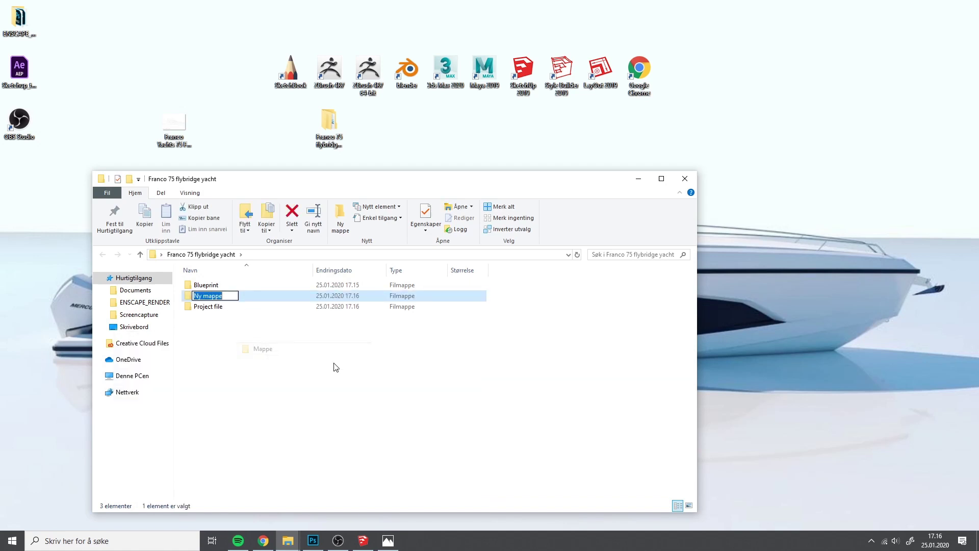
key(BackSpace)
text(Inspiration)
key(Return)
click(296, 361)
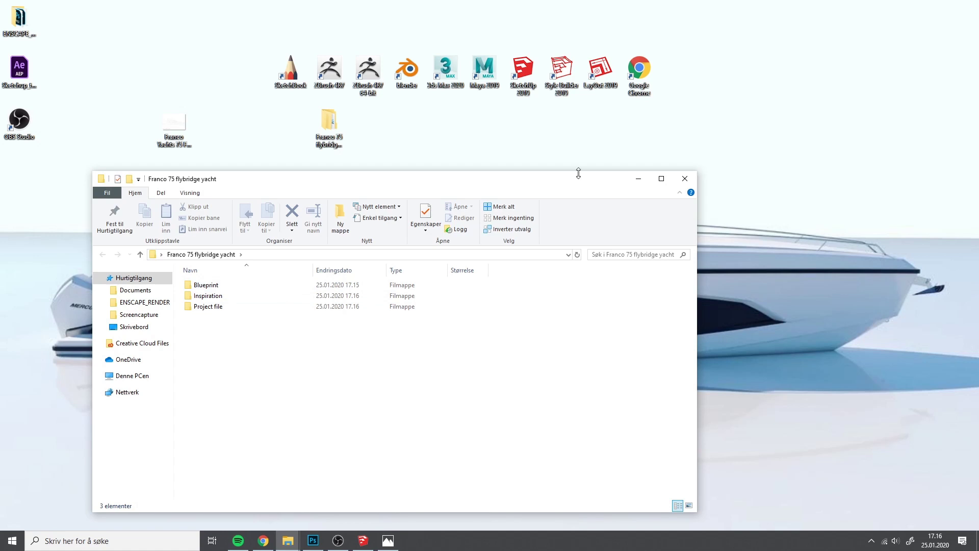
Move the yacht sketch image from the desktop into the "Blueprint" subfolder and close the folder window
drag(174, 125, 245, 300)
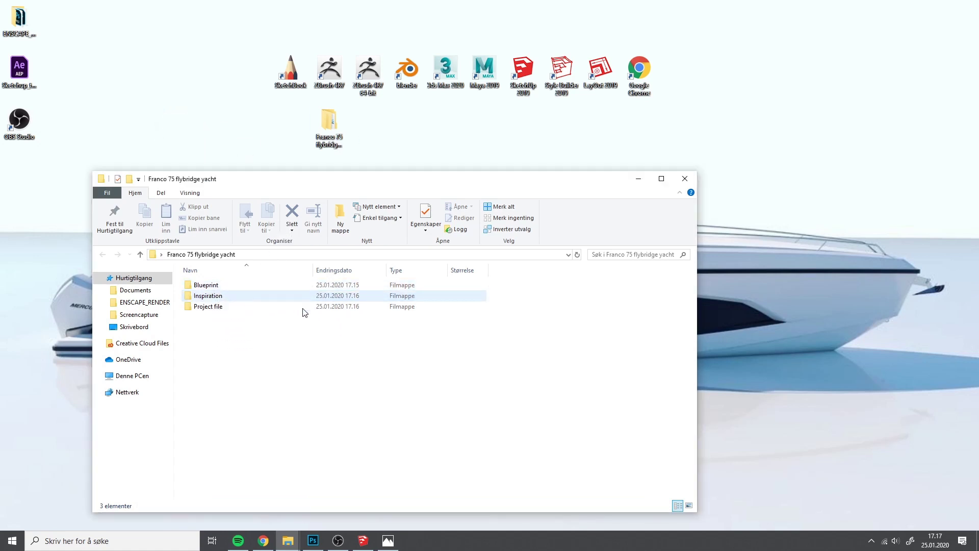
click(684, 179)
Switch to SketchUp and save the empty model as "Franco 75 Flybridge" in the yacht folder's "Project file" subfolder
click(363, 540)
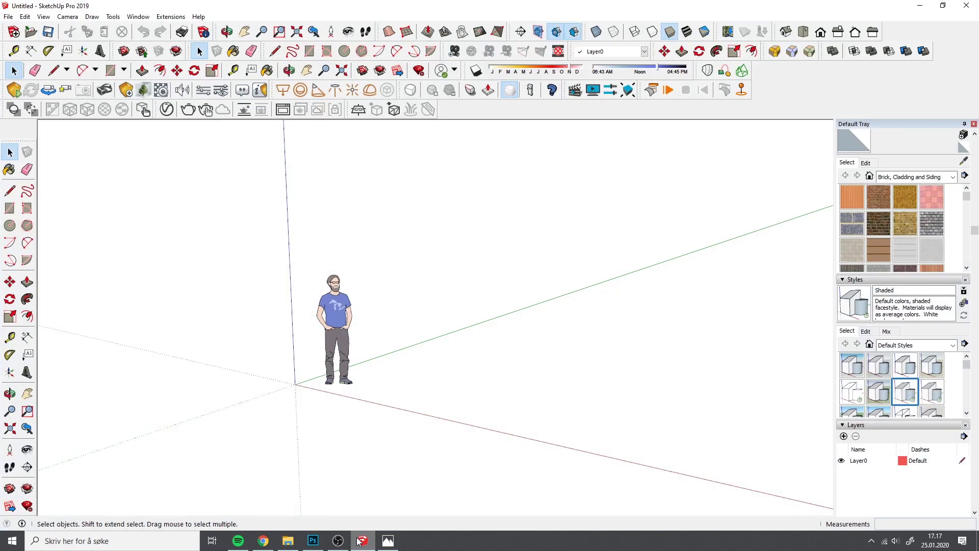
key(ctrl+s)
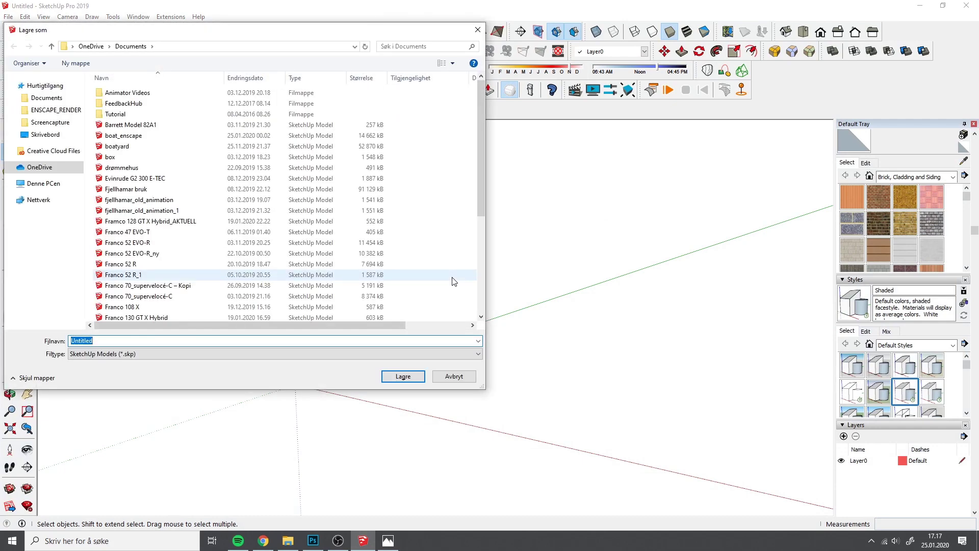
text(Fran)
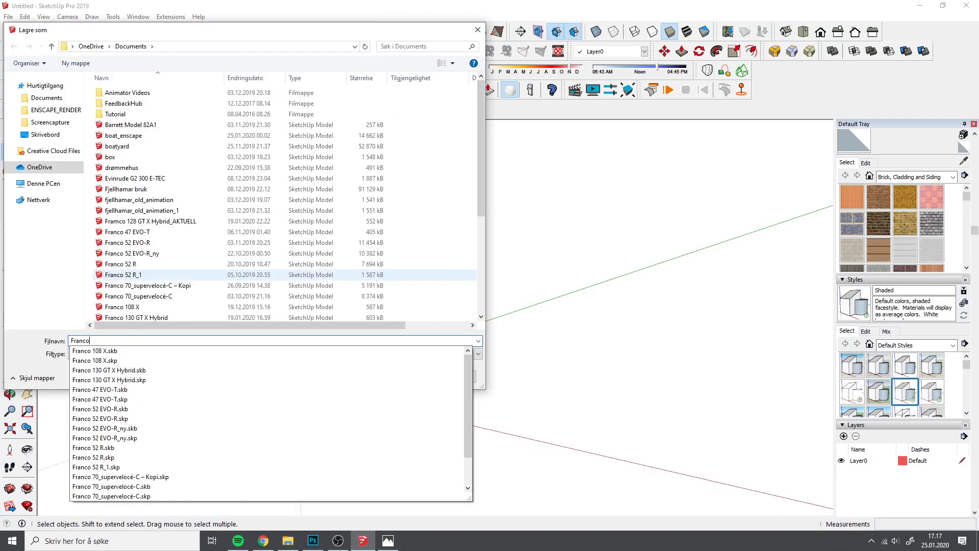
text(co 75 Flybridge)
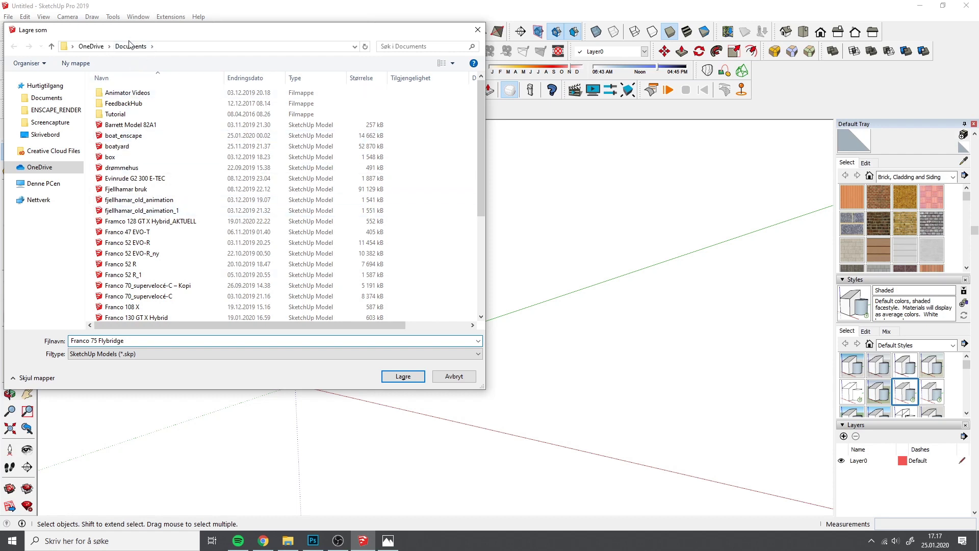
click(44, 136)
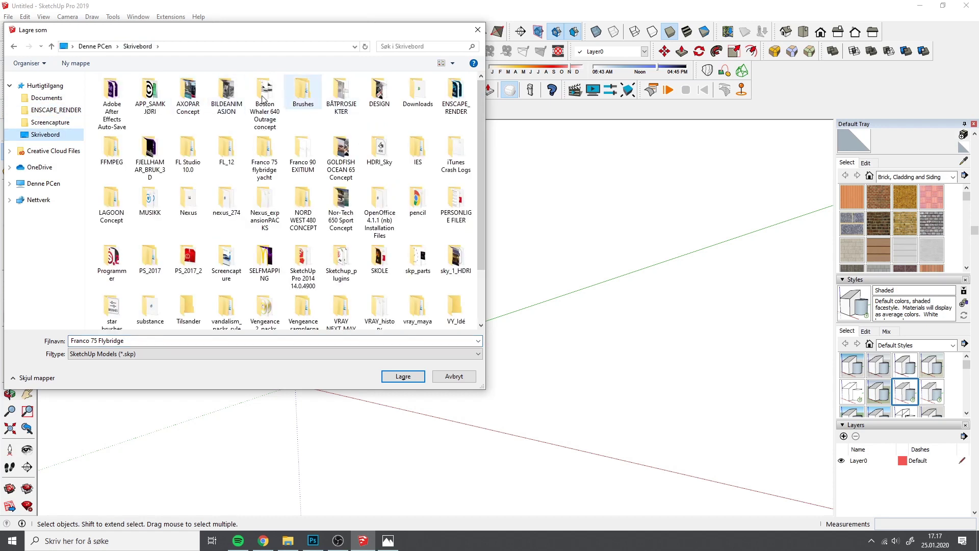
double_click(269, 156)
click(126, 115)
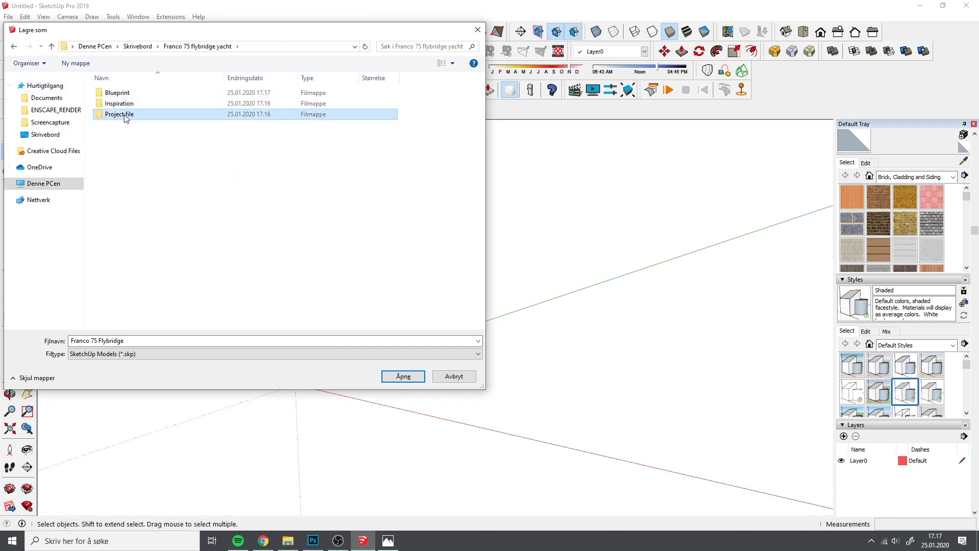
double_click(125, 116)
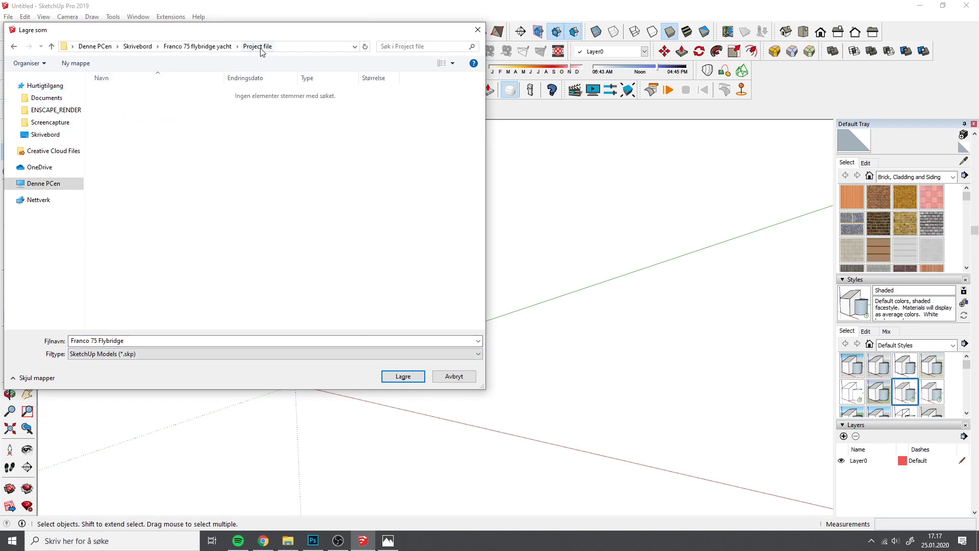
click(403, 376)
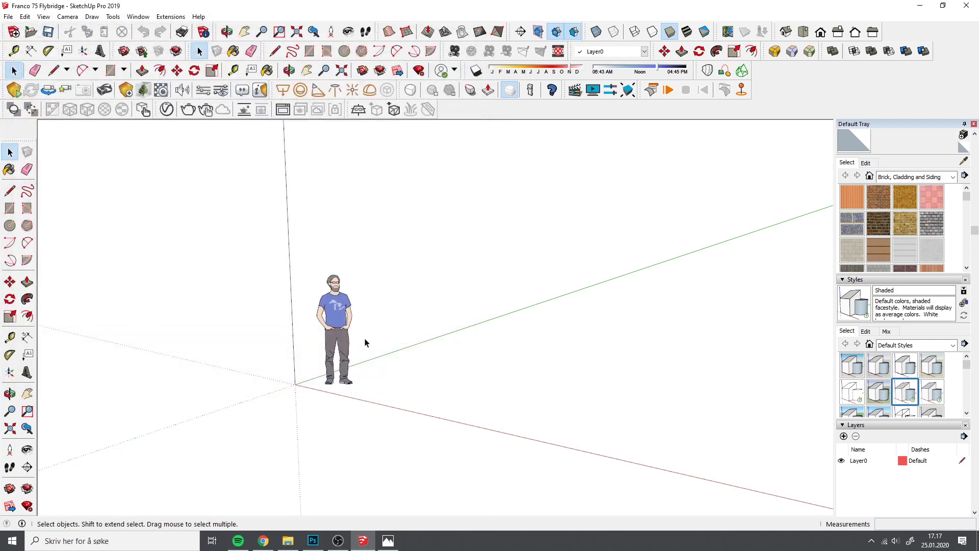
Draw a 20,5 m reference line from the origin along the green axis and leave the Line tool
middle_drag(355, 235, 422, 289)
key(space)
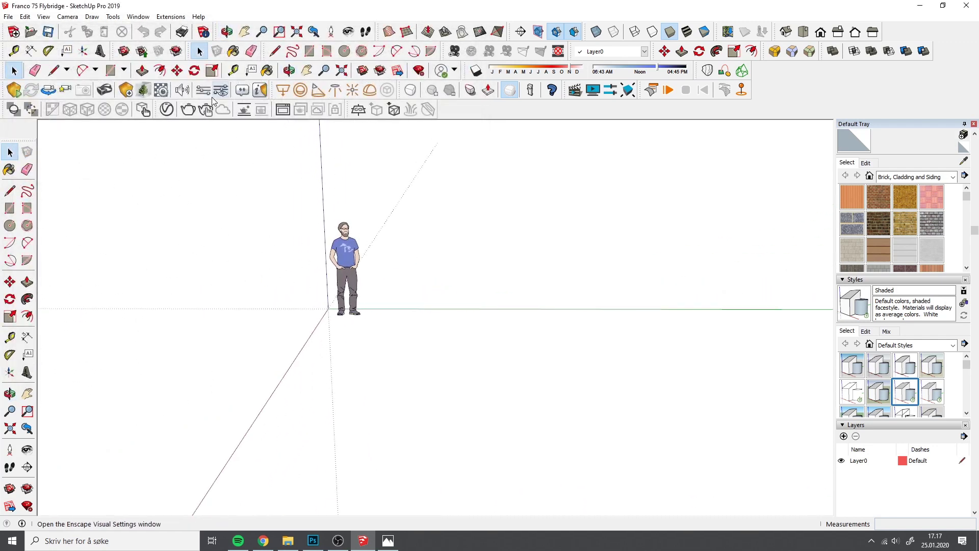
click(55, 71)
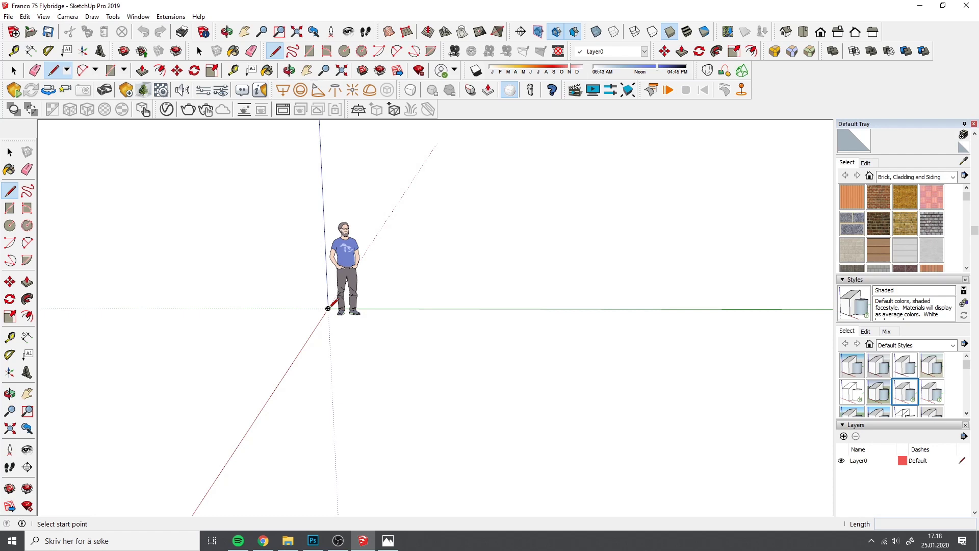
click(328, 308)
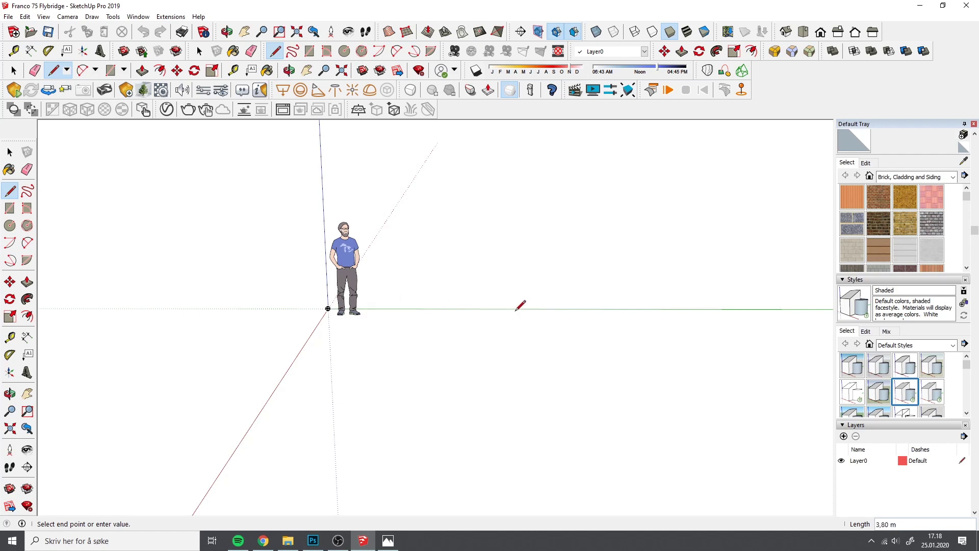
scroll(287, 366, down, 2)
scroll(287, 366, down, 2)
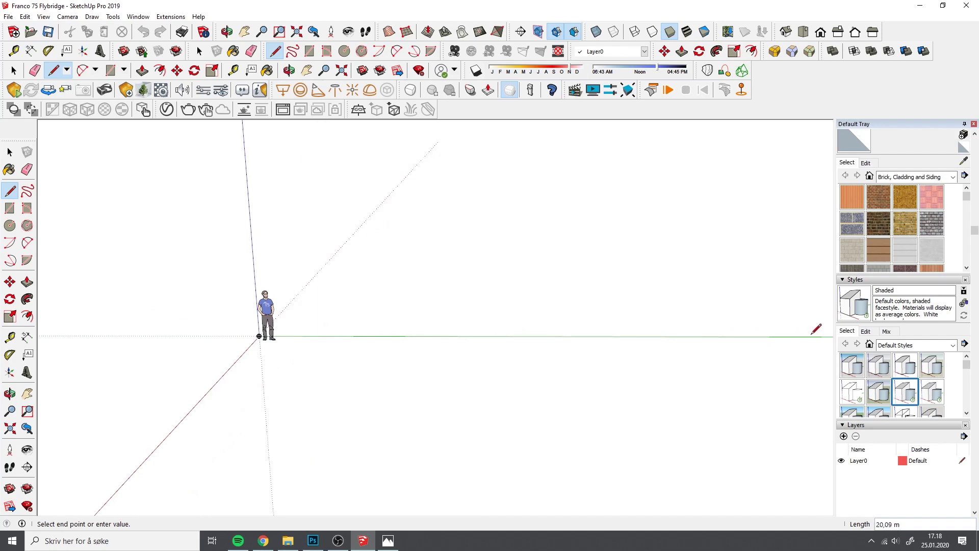
scroll(818, 331, down, 1)
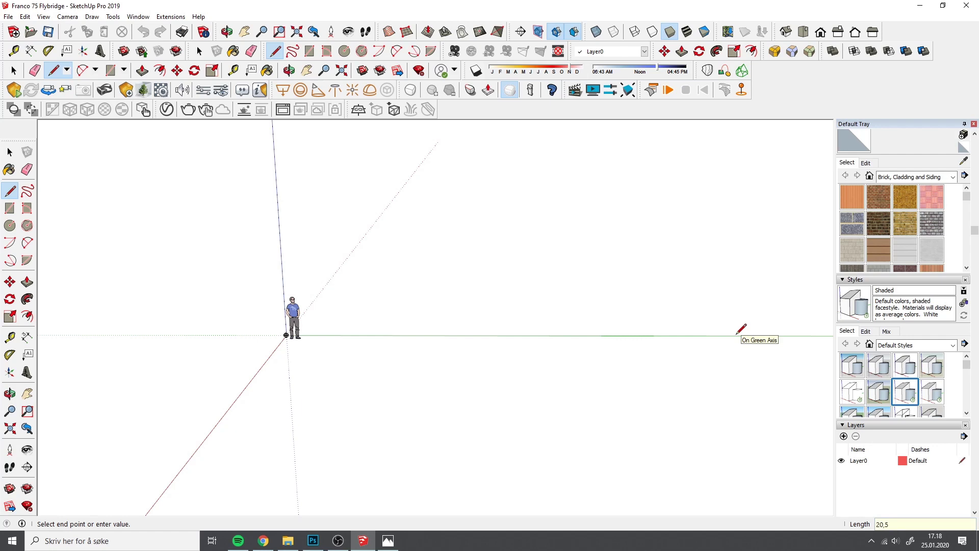
key(Return)
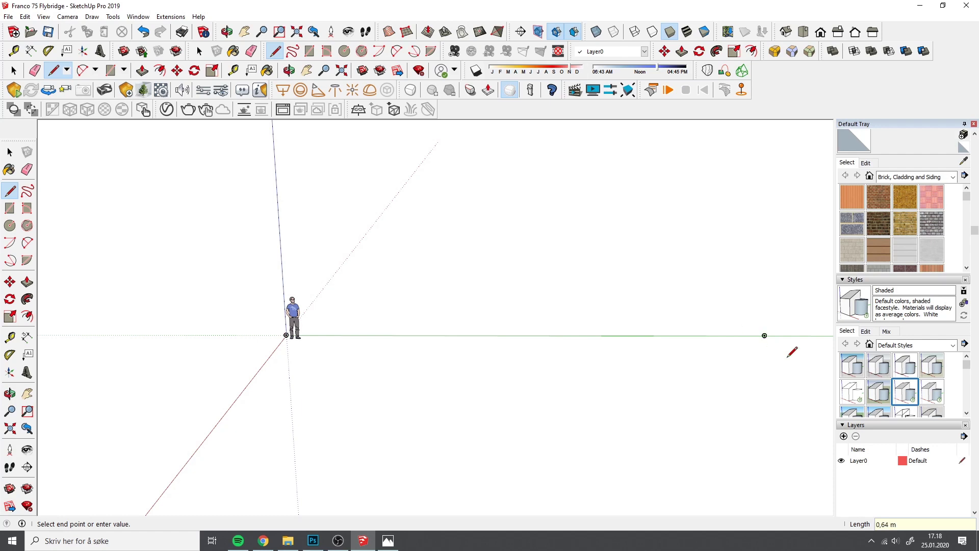
click(818, 367)
click(313, 126)
click(13, 72)
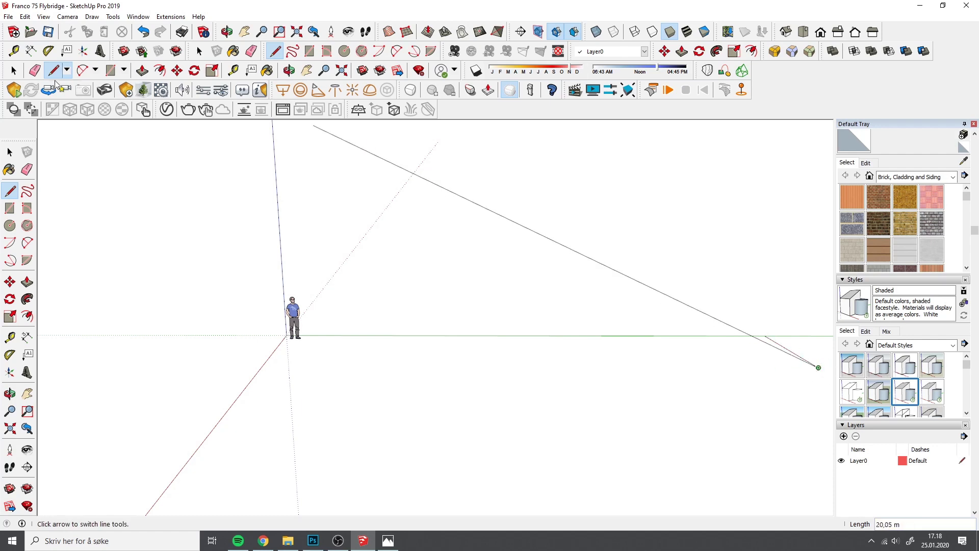
Import "Franco Yachts 75 Fly Sport" as an image from the "Blueprint" subfolder of the "Franco 75 flybridge yacht" desktop folder
middle_drag(485, 336, 548, 309)
click(8, 16)
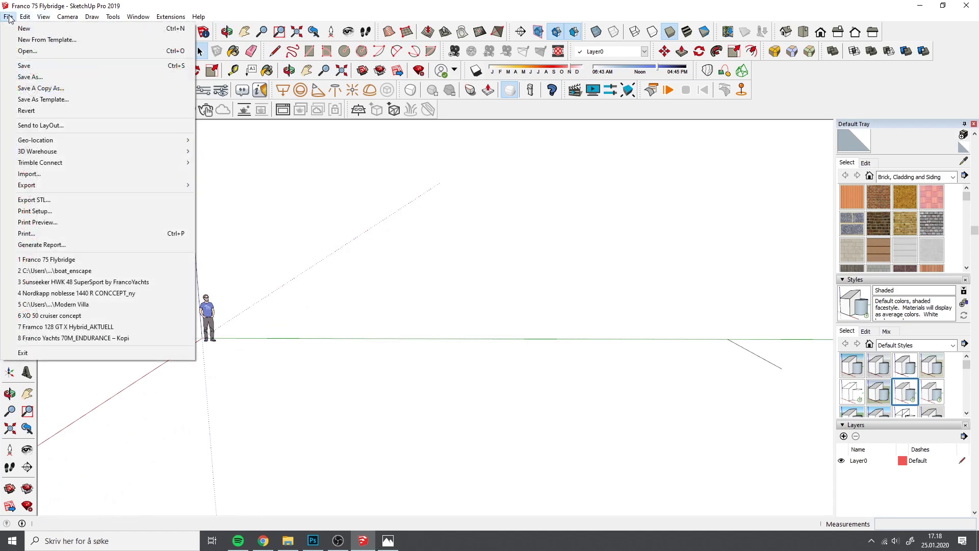
click(29, 174)
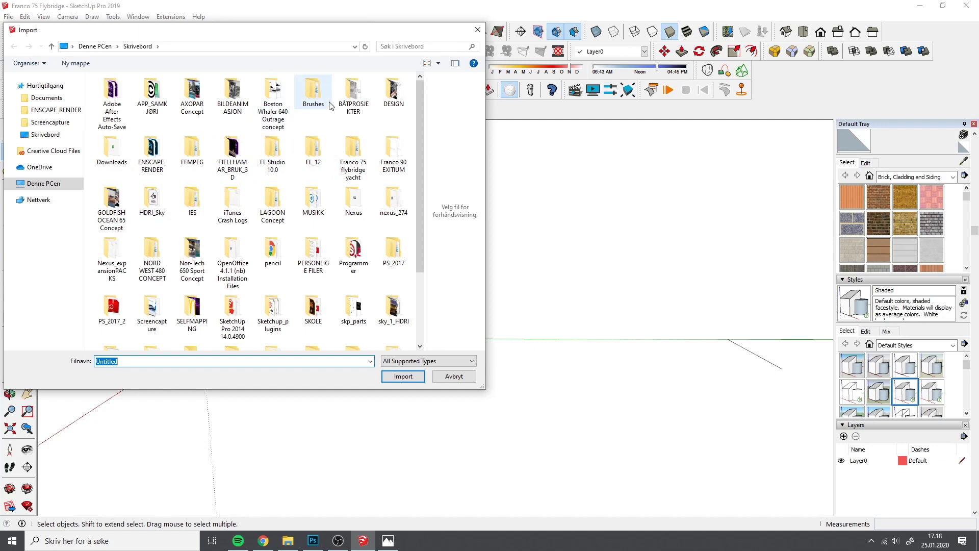
click(276, 157)
key(g)
key(alt+Up)
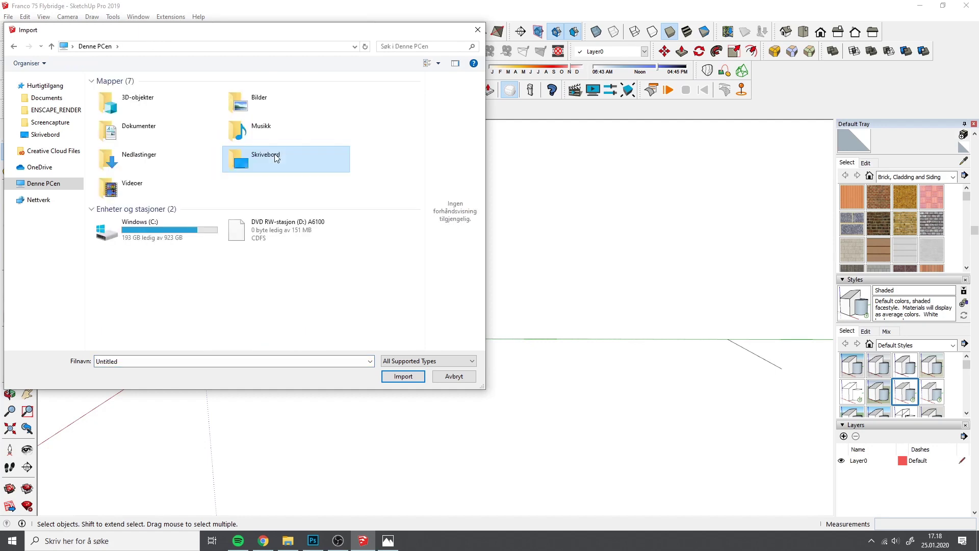
double_click(276, 157)
key(f)
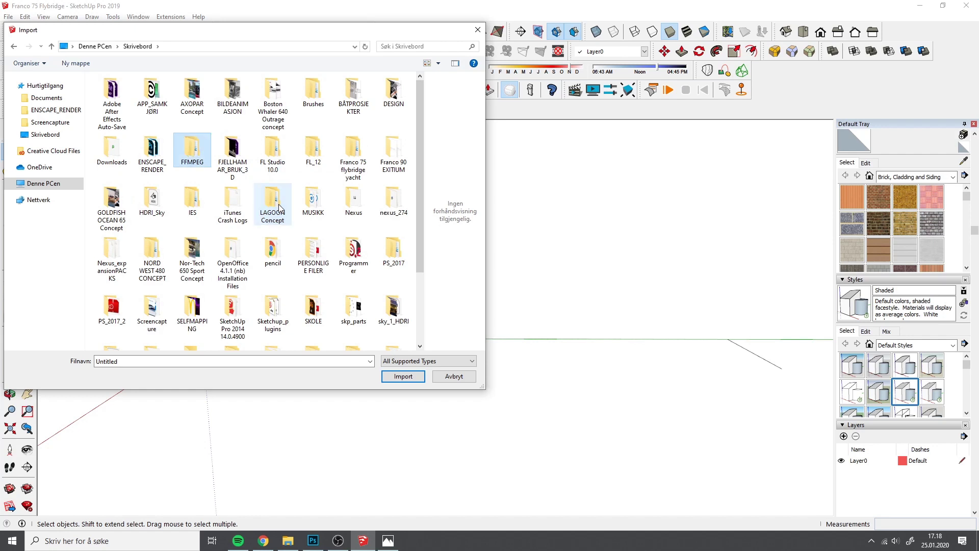
key(r)
key(Return)
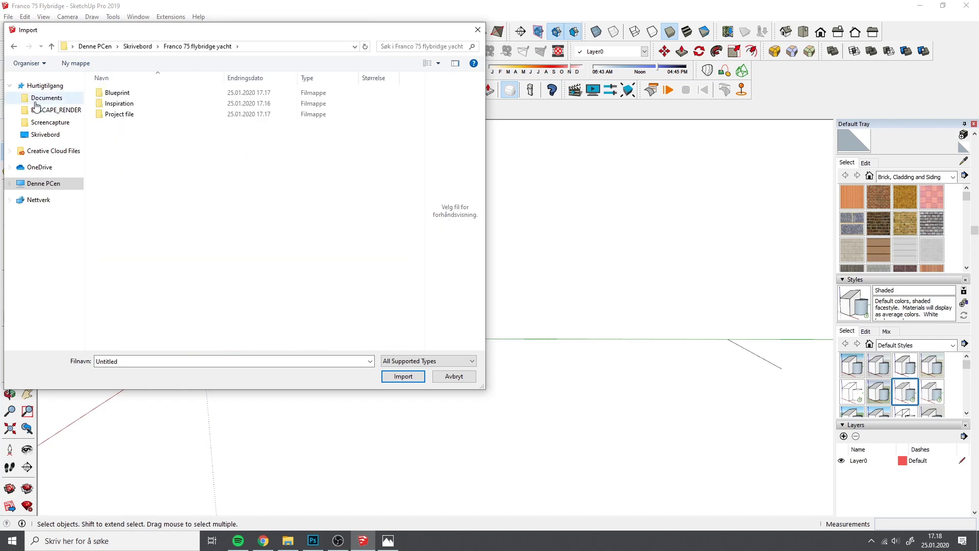
double_click(117, 93)
click(135, 117)
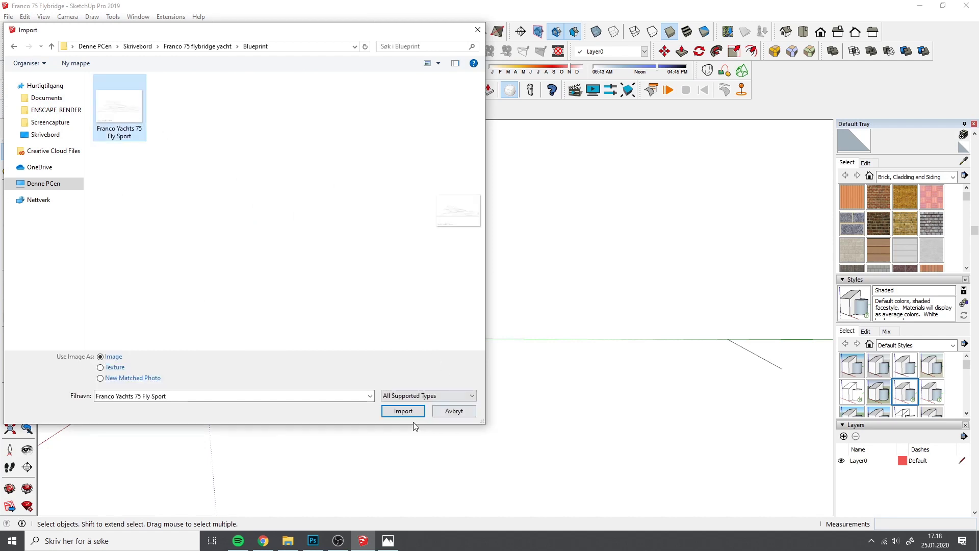
click(408, 413)
Place the imported blueprint upright with its lower corner at the origin and its width sized to the reference line's end
key(o)
middle_drag(269, 327, 179, 343)
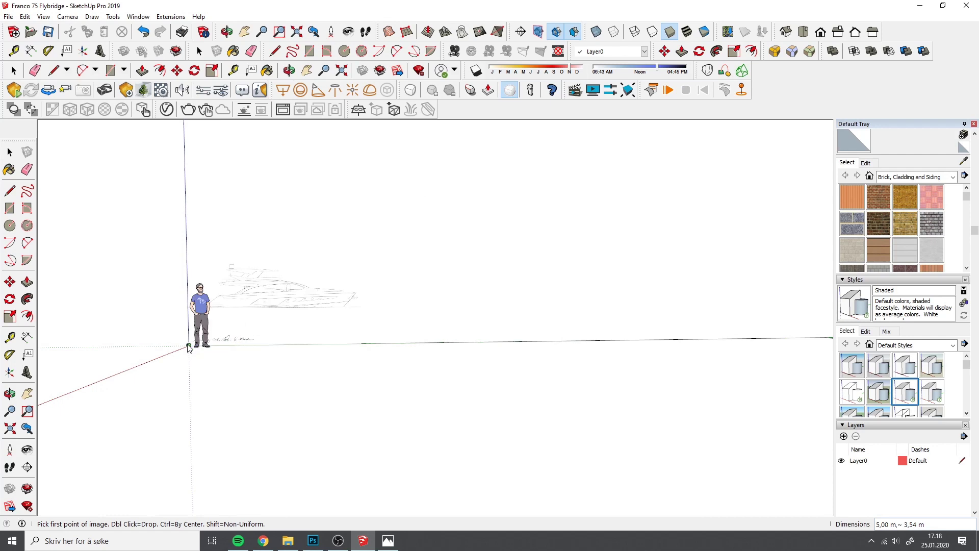
click(188, 346)
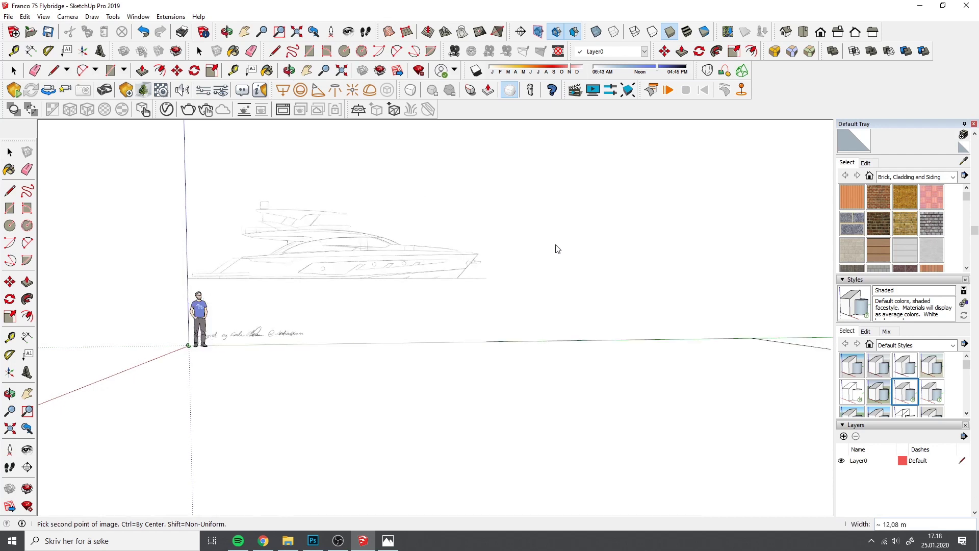
click(757, 169)
Move the blueprint image straight down until the hull's waterline lies on the green axis
key(m)
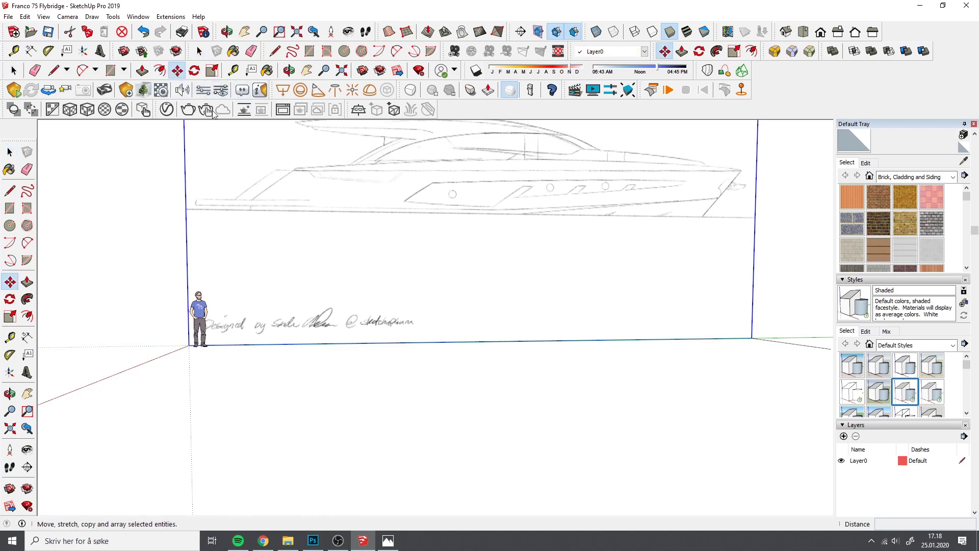
click(356, 209)
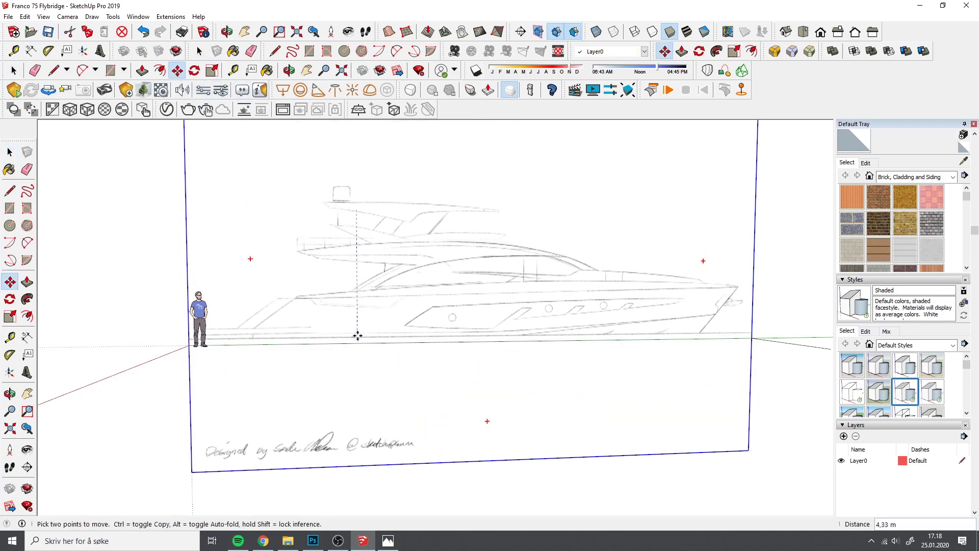
click(357, 342)
scroll(224, 339, up, 5)
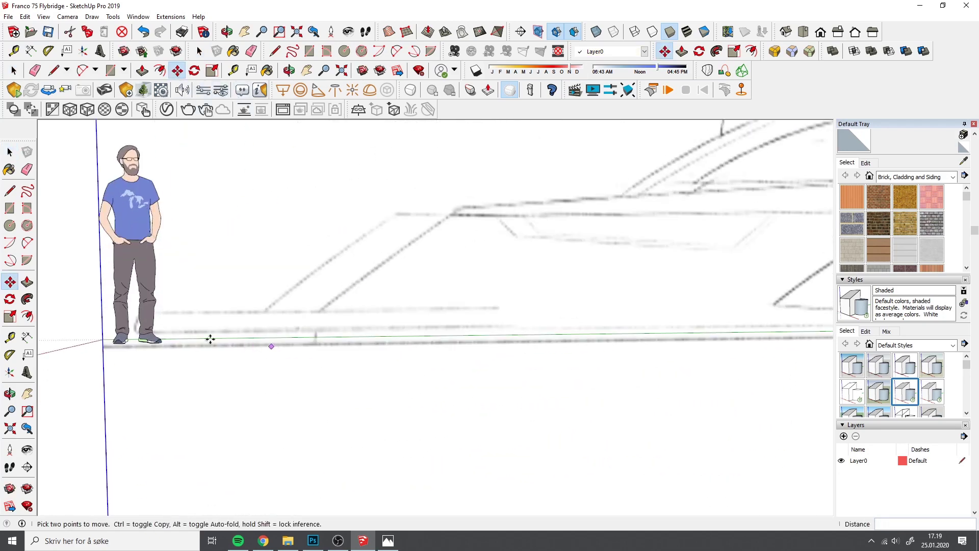
scroll(104, 337, up, 3)
click(240, 332)
scroll(240, 328, up, 5)
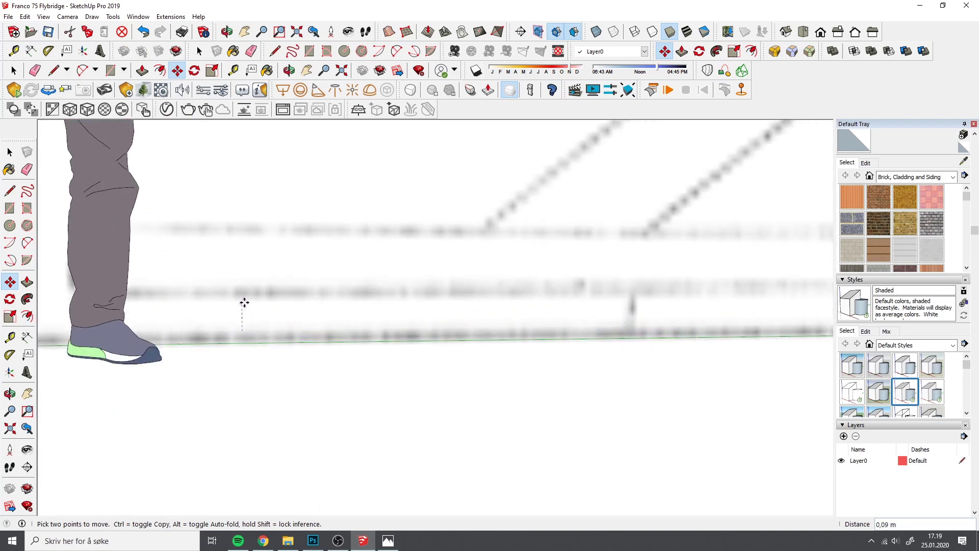
Enlarge the blueprint image uniformly from its upper bow-side corner so the bow tip lines up with the reference line's end
scroll(244, 300, down, 10)
scroll(507, 343, up, 3)
scroll(500, 359, down, 3)
scroll(596, 328, up, 4)
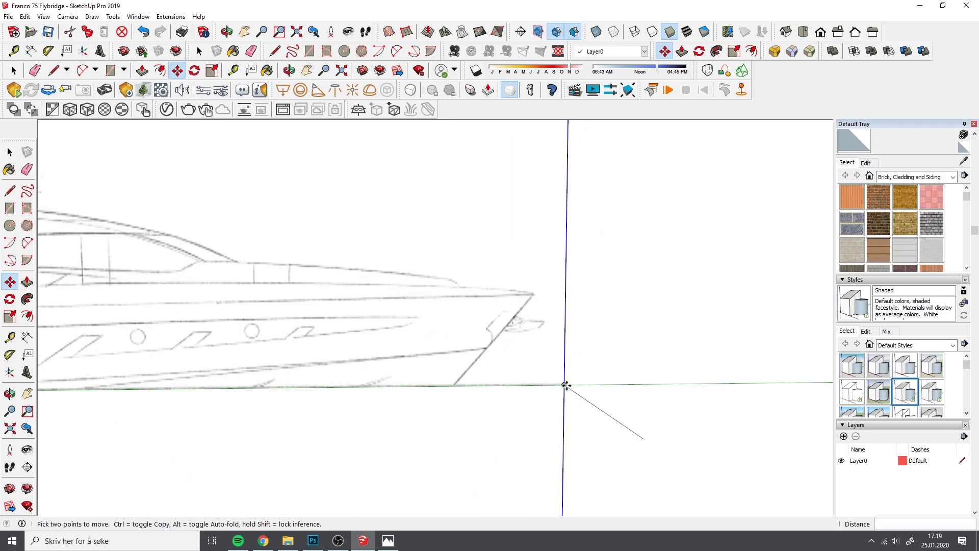
scroll(350, 346, down, 4)
scroll(429, 338, up, 4)
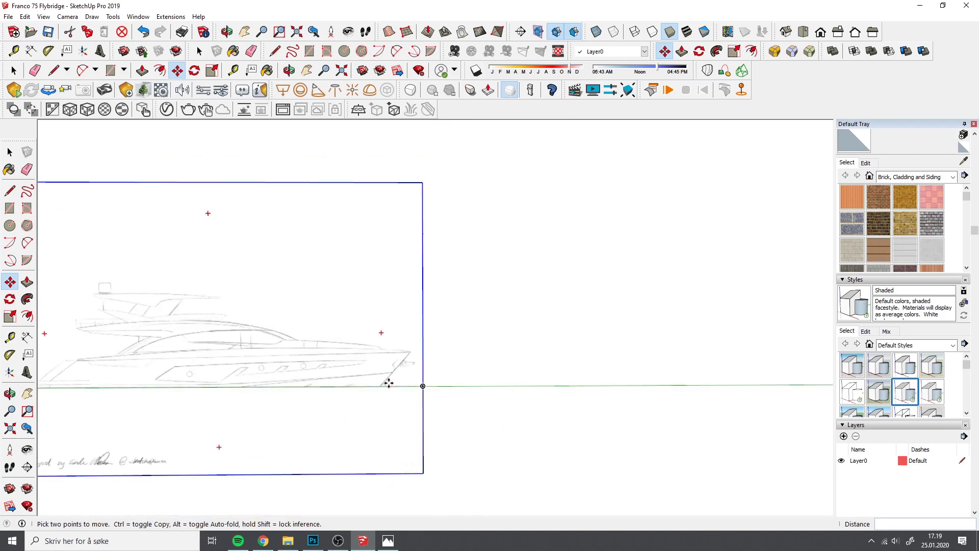
scroll(388, 383, down, 2)
click(212, 70)
scroll(399, 185, up, 3)
scroll(382, 389, down, 2)
scroll(470, 345, up, 3)
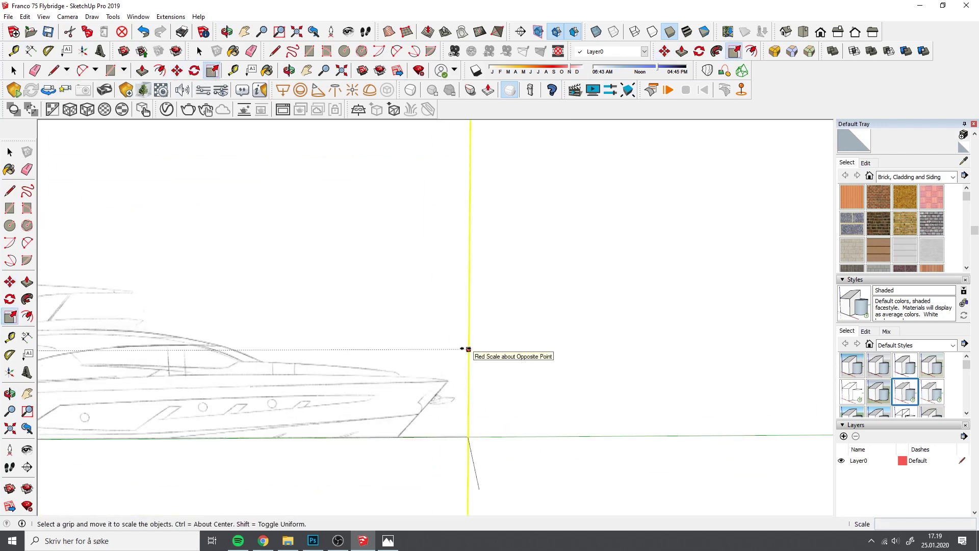
scroll(402, 365, down, 2)
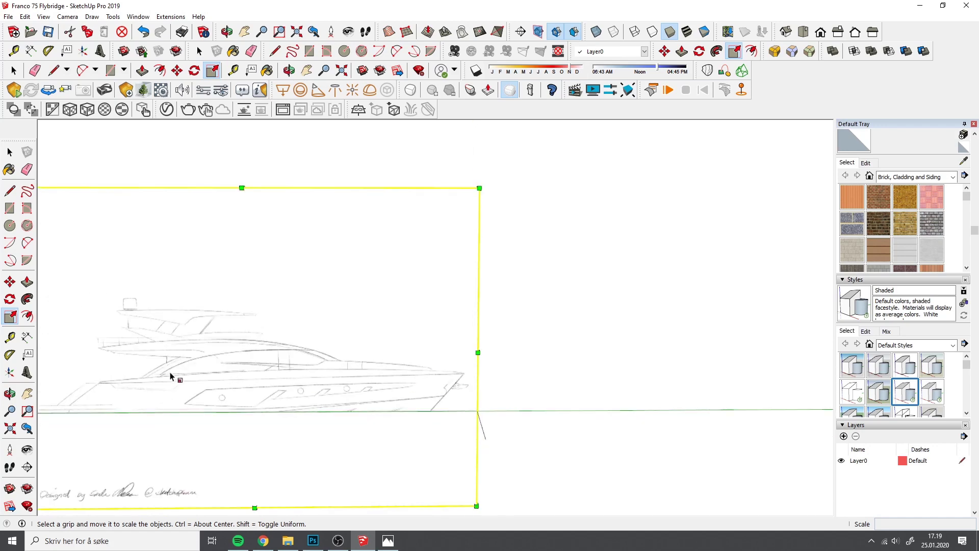
scroll(384, 412, up, 2)
scroll(383, 412, down, 3)
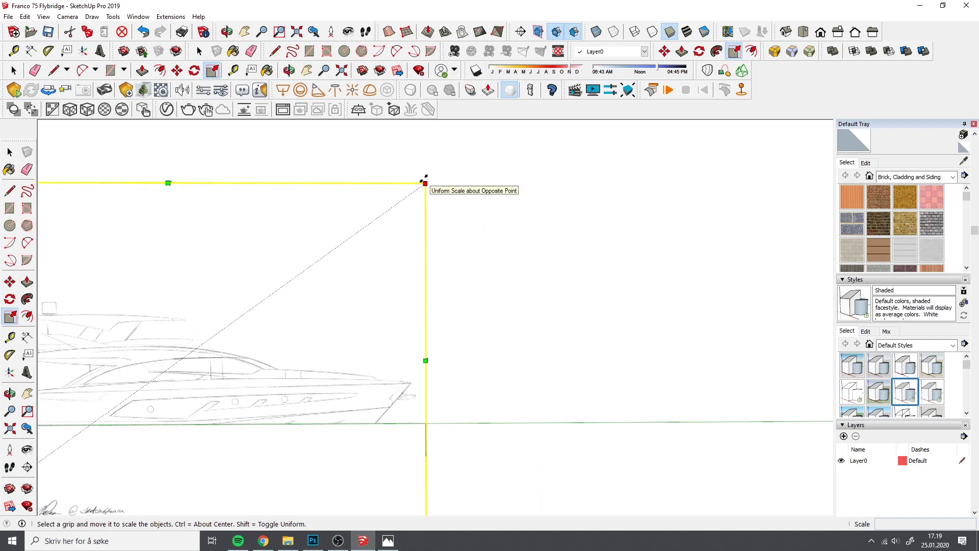
drag(424, 179, 439, 171)
Enlarge the blueprint image uniformly from its lower stern-side corner, extending the stern slightly past the origin
scroll(76, 404, up, 5)
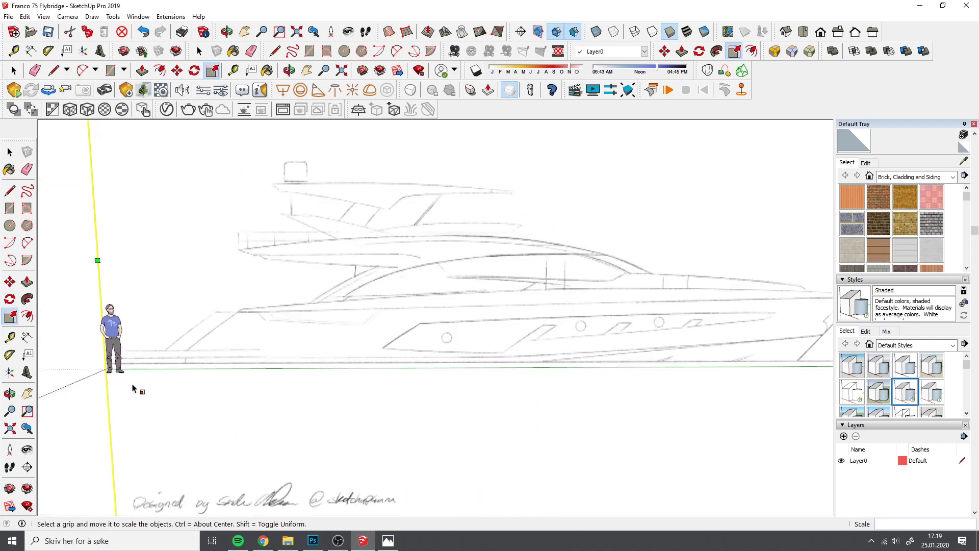
scroll(166, 405, down, 5)
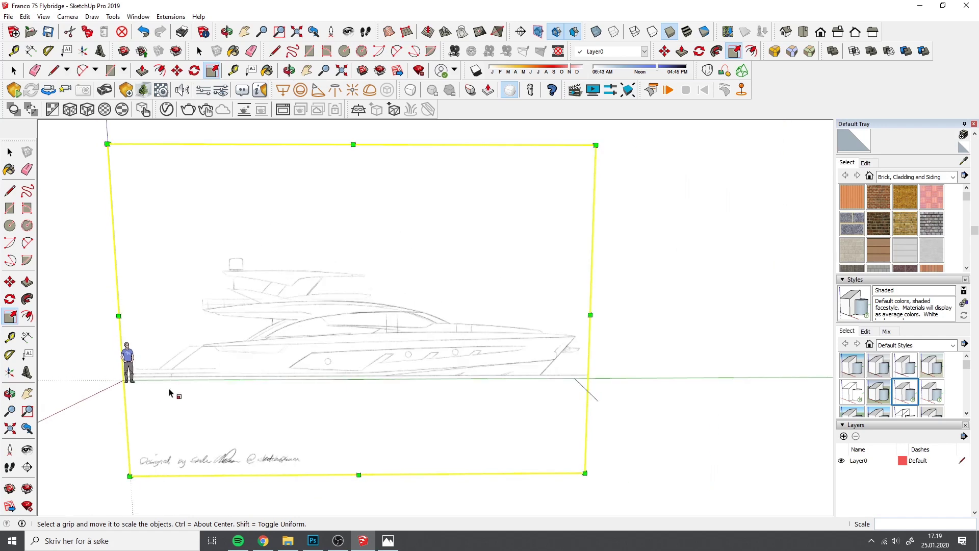
scroll(170, 393, down, 2)
scroll(148, 357, up, 6)
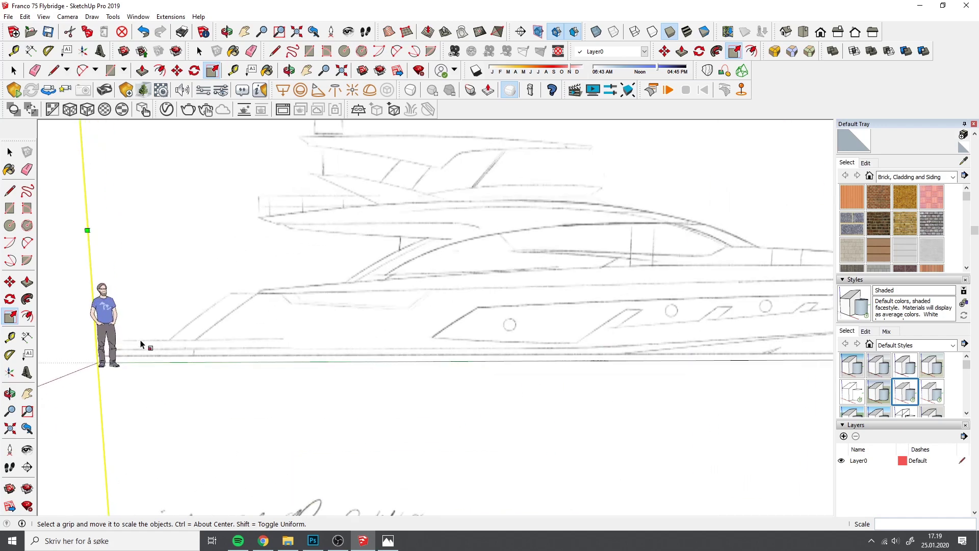
scroll(136, 349, down, 7)
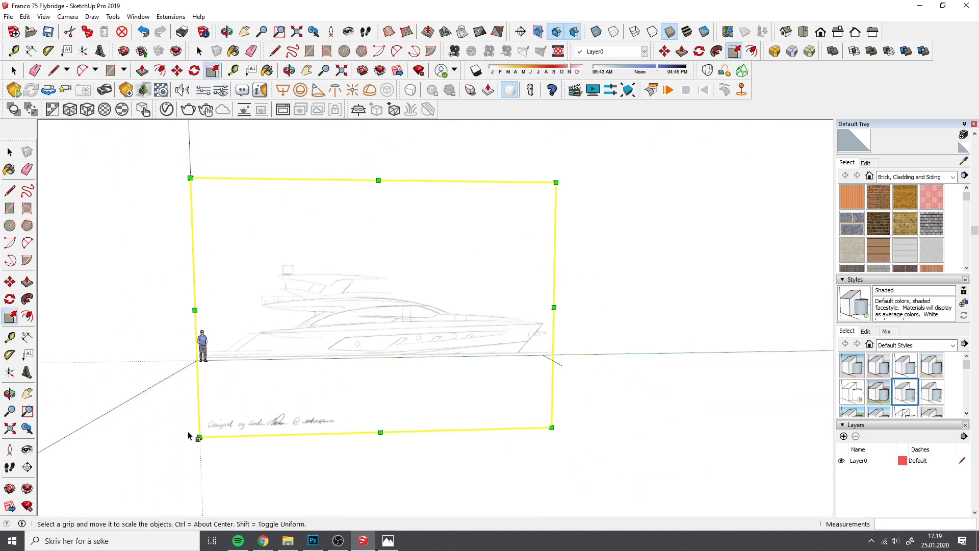
scroll(192, 435, up, 2)
drag(204, 439, 179, 445)
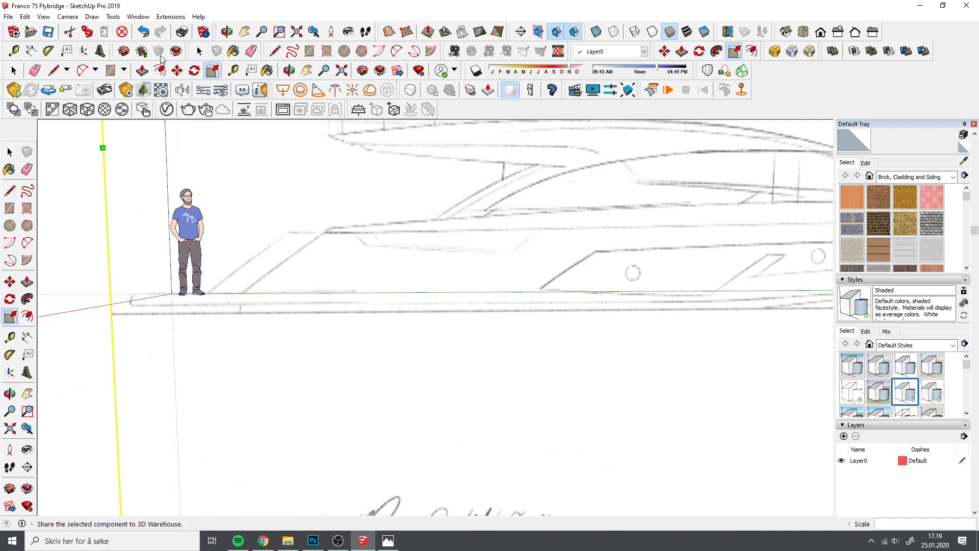
Move the blueprint image up about 0,36 m so the waterline returns to the green axis, and leave the Move tool
key(m)
scroll(301, 250, up, 3)
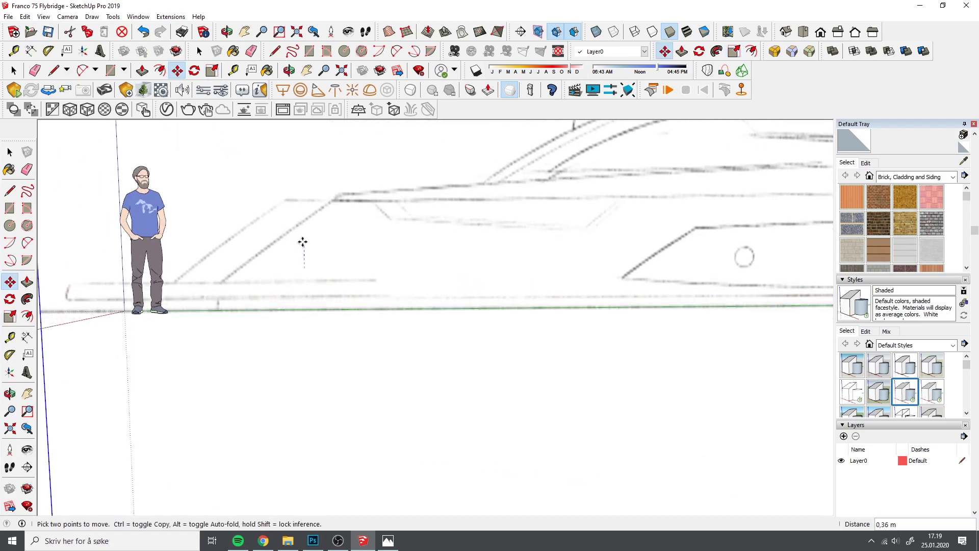
scroll(302, 241, down, 5)
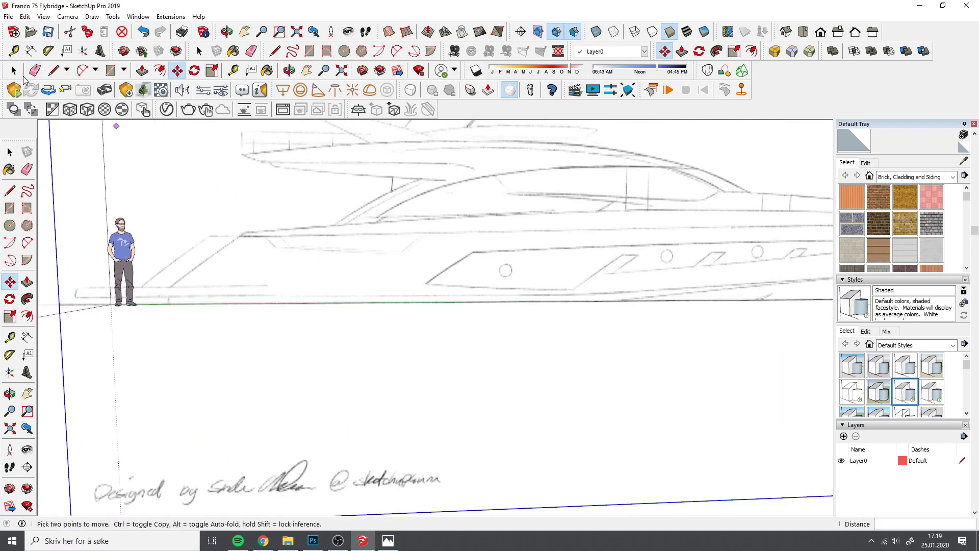
click(14, 70)
Copy the scale figure from the origin, place the copy on the green axis amidships for comparison with the hull, and deselect it
scroll(280, 262, down, 4)
scroll(334, 255, up, 3)
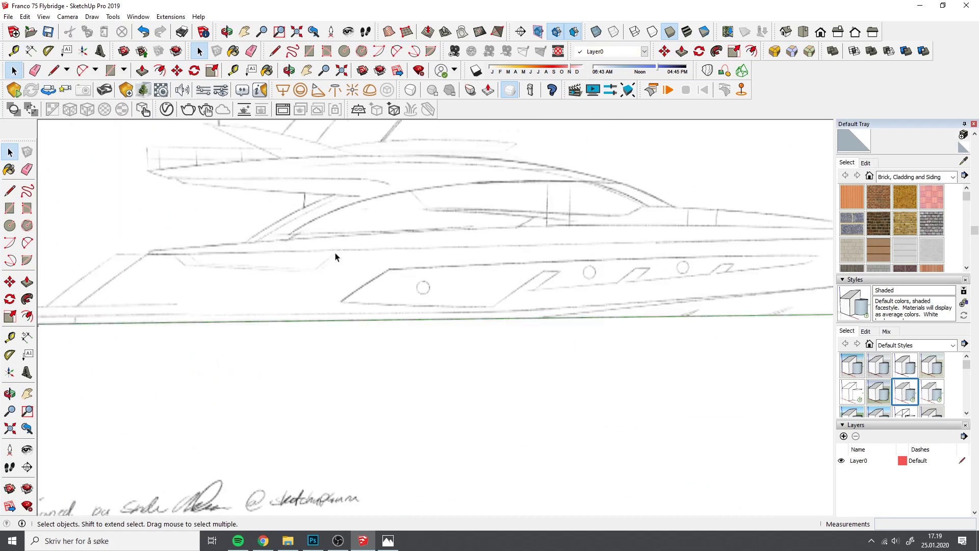
scroll(316, 282, down, 4)
scroll(169, 265, up, 3)
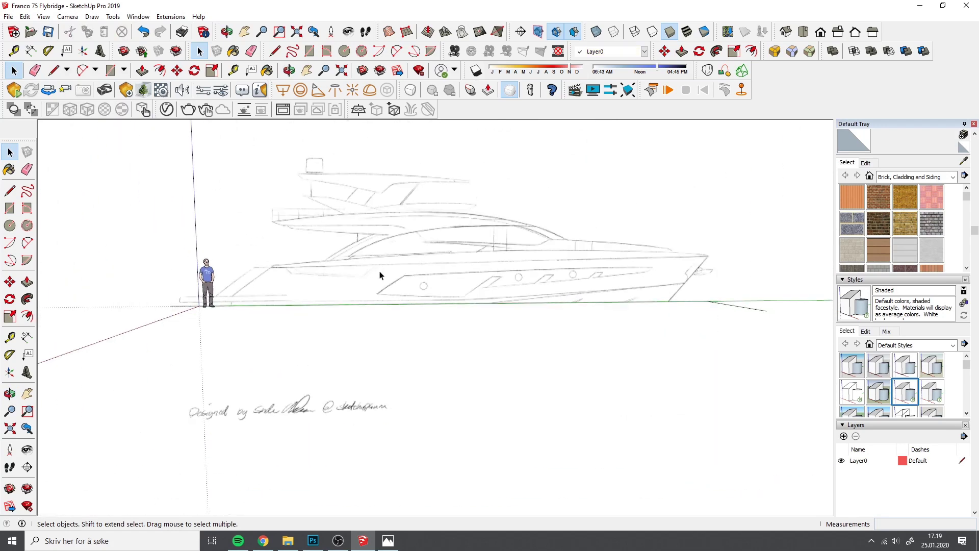
scroll(380, 275, up, 2)
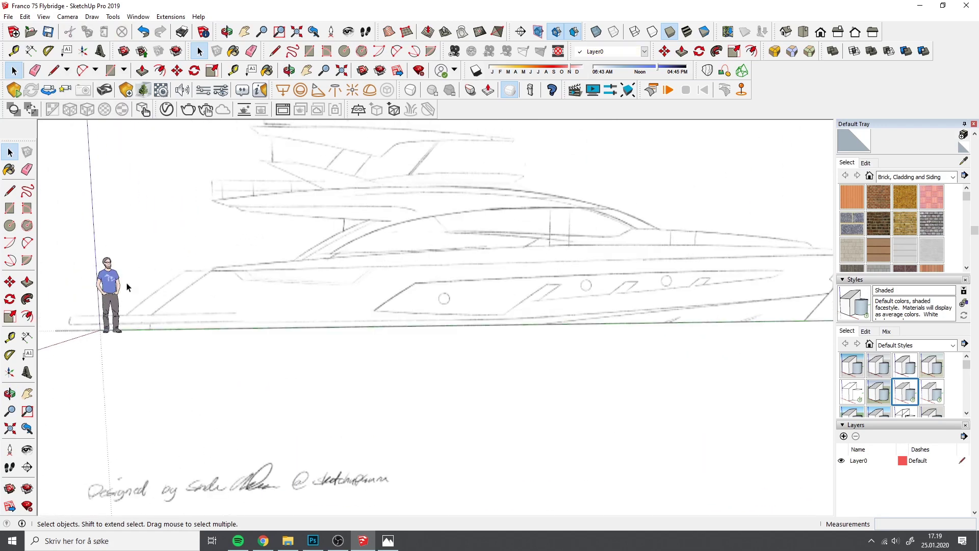
click(110, 279)
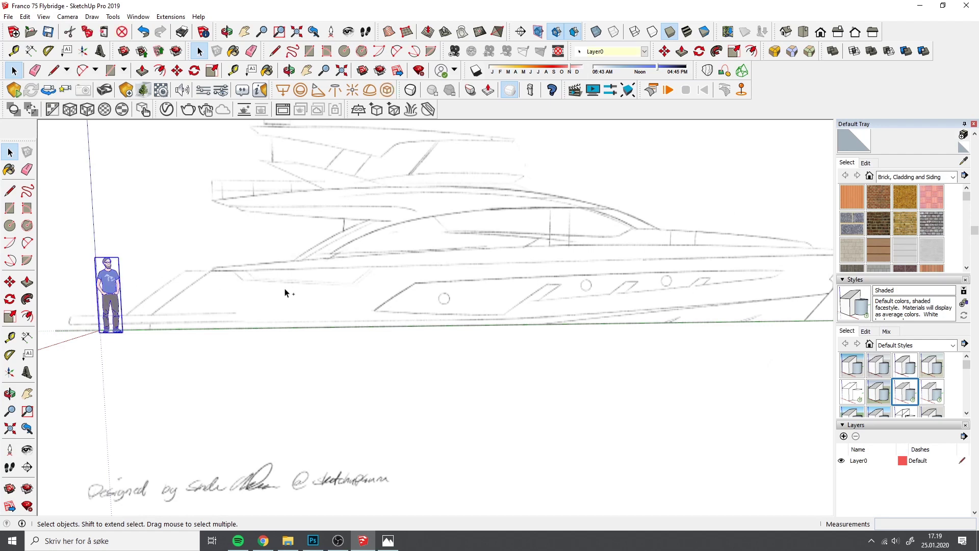
key(ctrl+v)
click(482, 324)
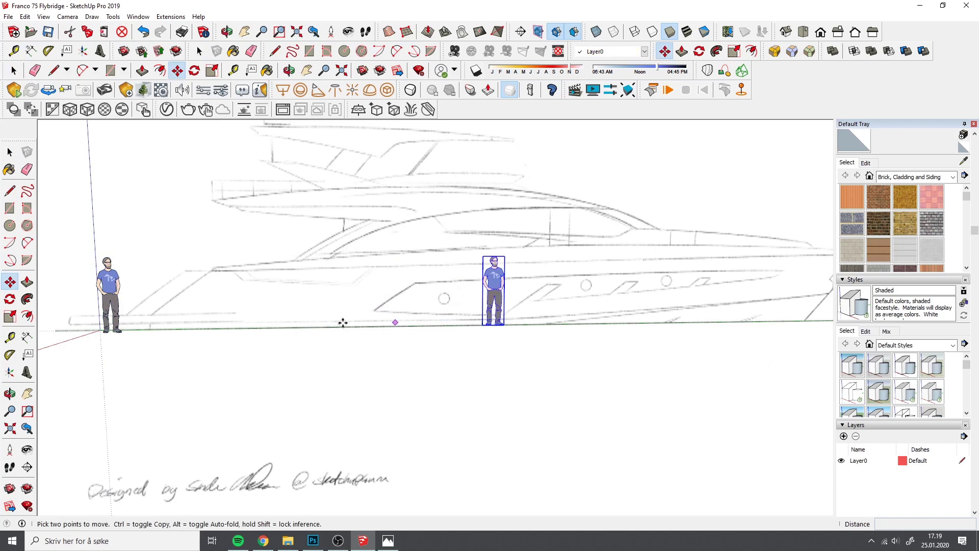
scroll(511, 301, up, 3)
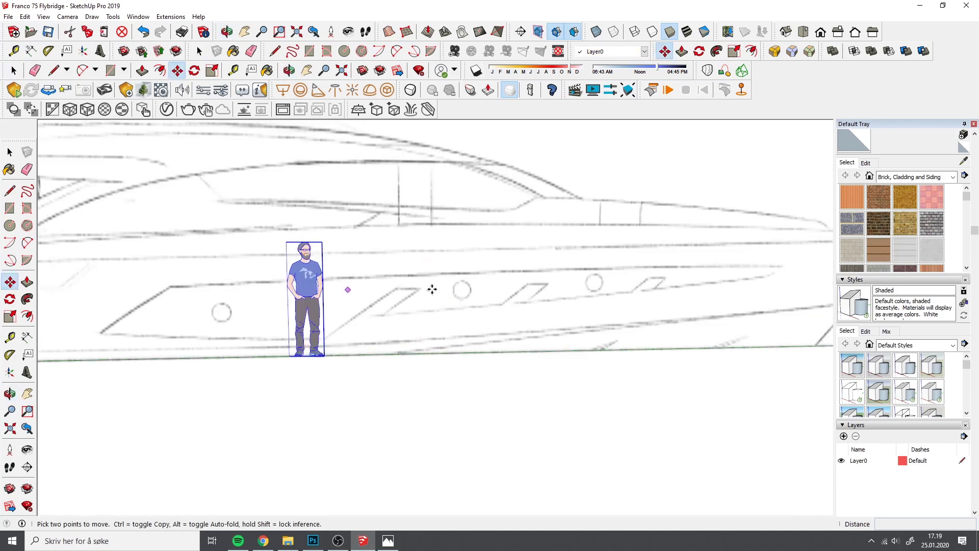
scroll(409, 354, down, 3)
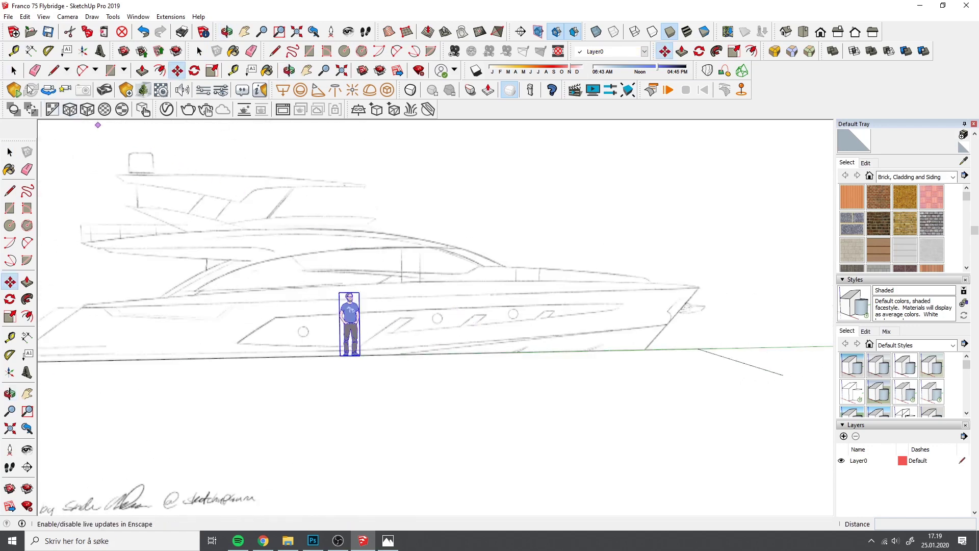
key(space)
Stretch the blueprint image slightly taller with the Scale tool, using the middle of its upper edge
scroll(291, 363, down, 5)
scroll(301, 326, down, 2)
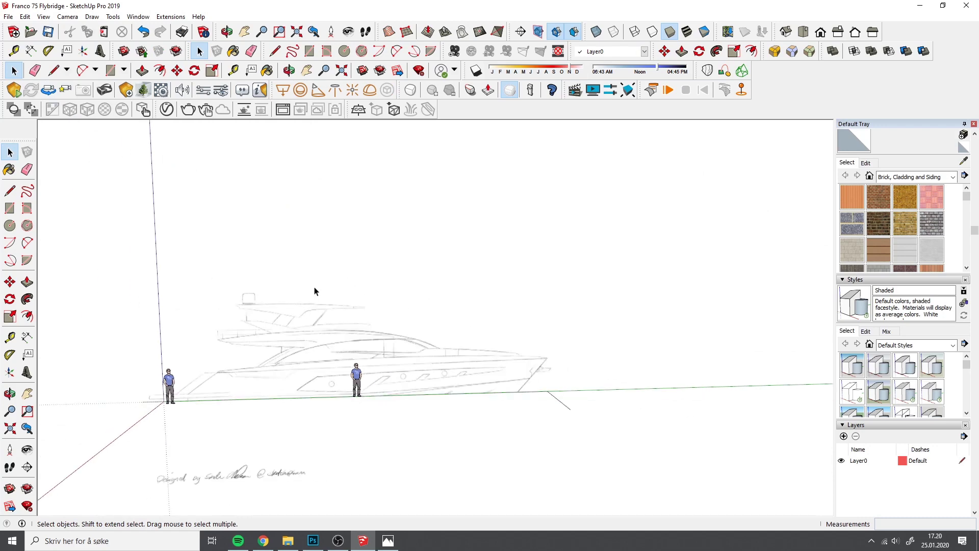
scroll(347, 337, up, 2)
click(367, 372)
scroll(332, 291, down, 2)
click(212, 71)
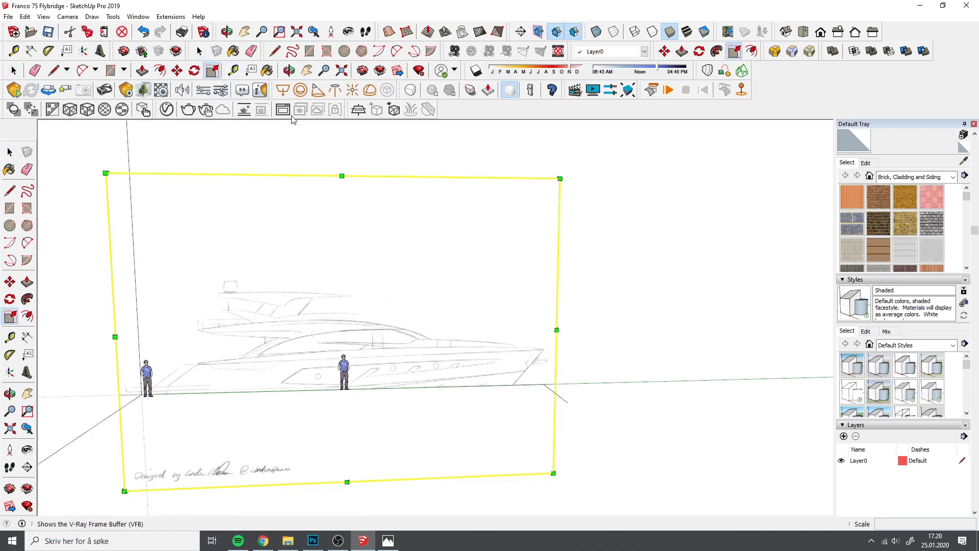
drag(341, 175, 341, 159)
Lower the stretched blueprint image until the hull's waterline meets the green axis at the copied figure's feet
scroll(334, 413, up, 5)
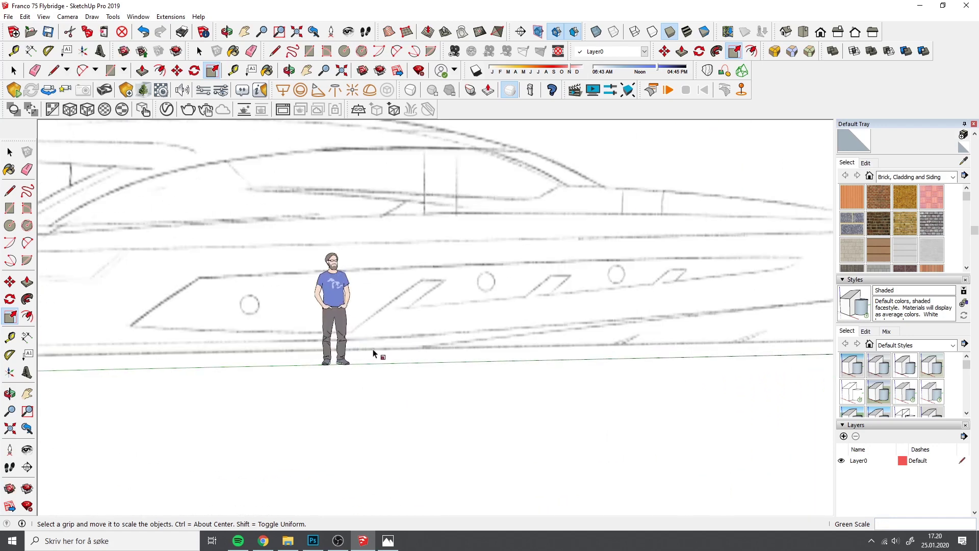
click(177, 70)
drag(446, 330, 445, 340)
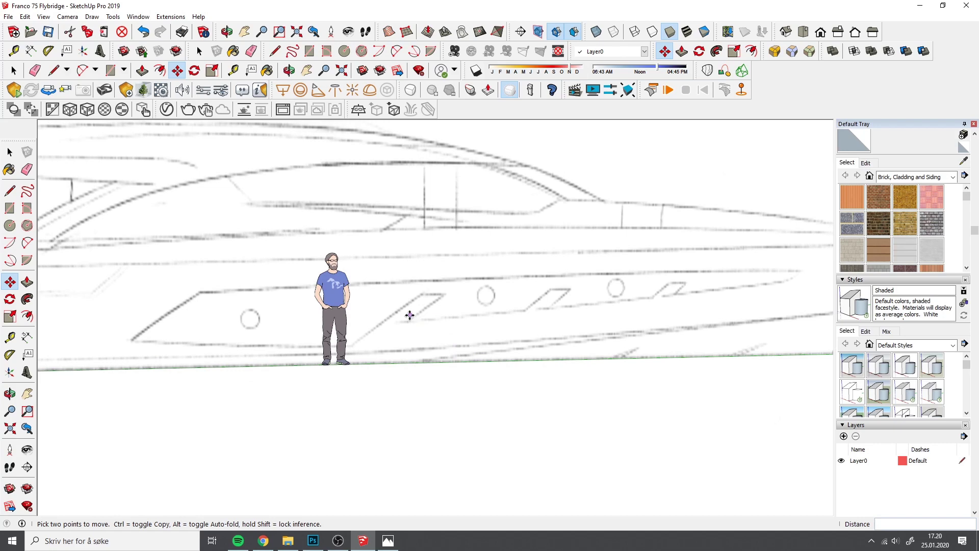
Copy the scale figure standing amidships and paste a second copy in front of the blueprint's hull
scroll(409, 316, down, 3)
scroll(276, 327, up, 3)
scroll(408, 328, down, 2)
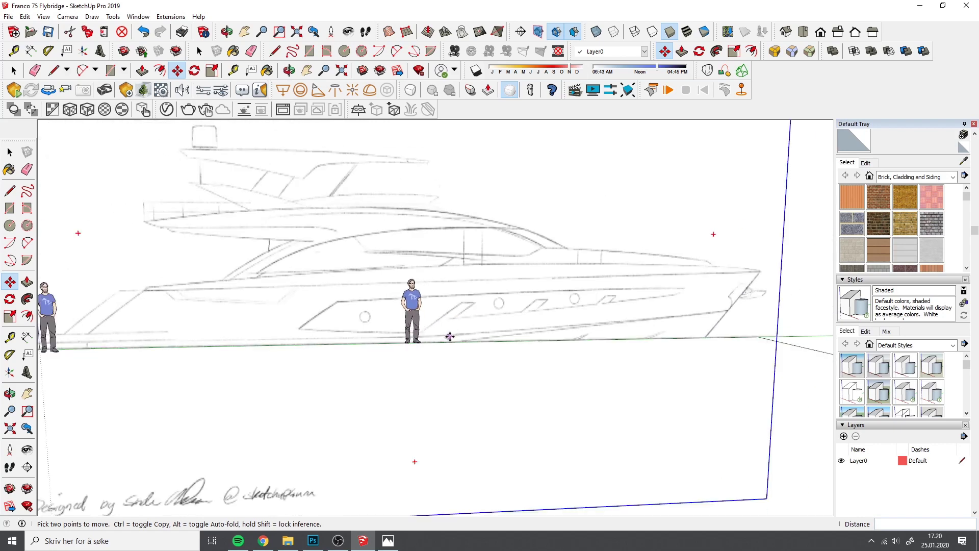
scroll(722, 330, up, 1)
scroll(715, 328, up, 1)
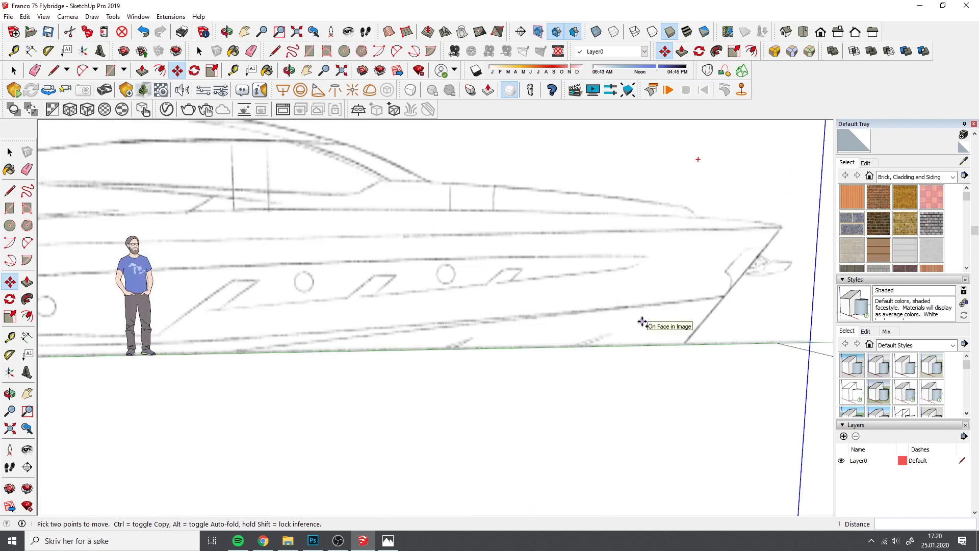
middle_drag(404, 271, 388, 260)
click(13, 70)
click(288, 270)
key(ctrl+c)
key(ctrl+v)
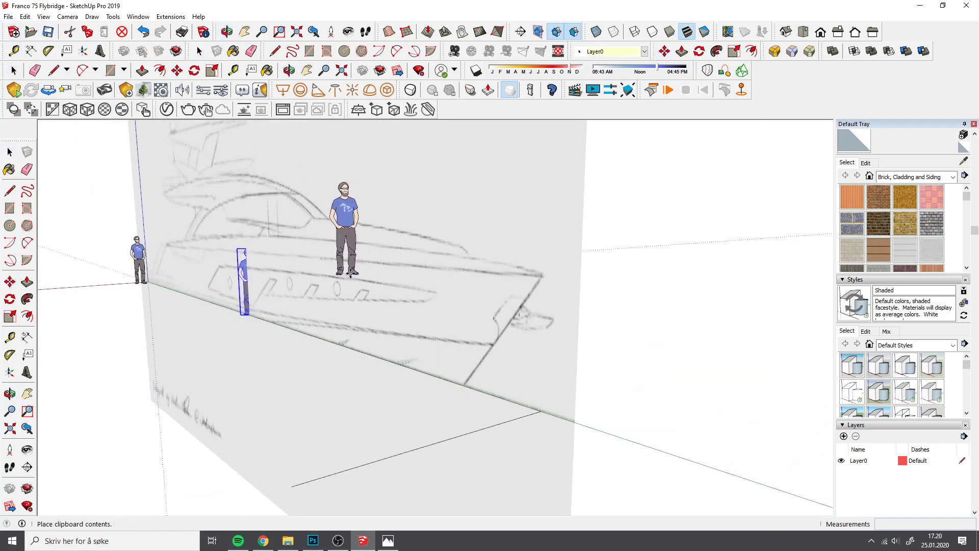
click(370, 263)
Move the pasted figure 4,38 m aft so it stands against the yacht's cabin windows, and deselect it
middle_drag(371, 264, 505, 237)
key(m)
click(505, 236)
click(342, 236)
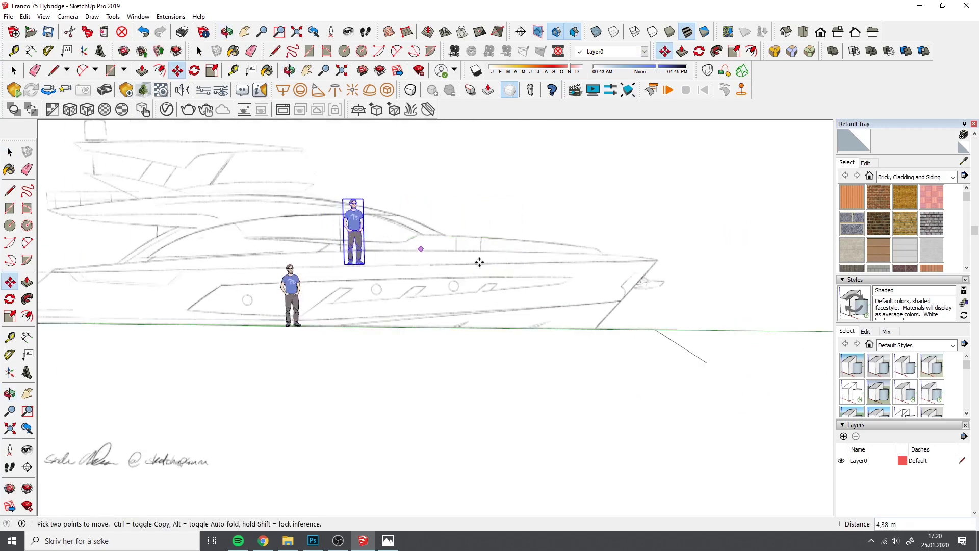
middle_drag(444, 256, 423, 260)
key(space)
click(377, 378)
Enlarge the blueprint image uniformly by about 1,08 with the Scale tool, using its upper corner on the bow side
scroll(378, 377, down, 3)
middle_drag(378, 378, 417, 316)
click(417, 316)
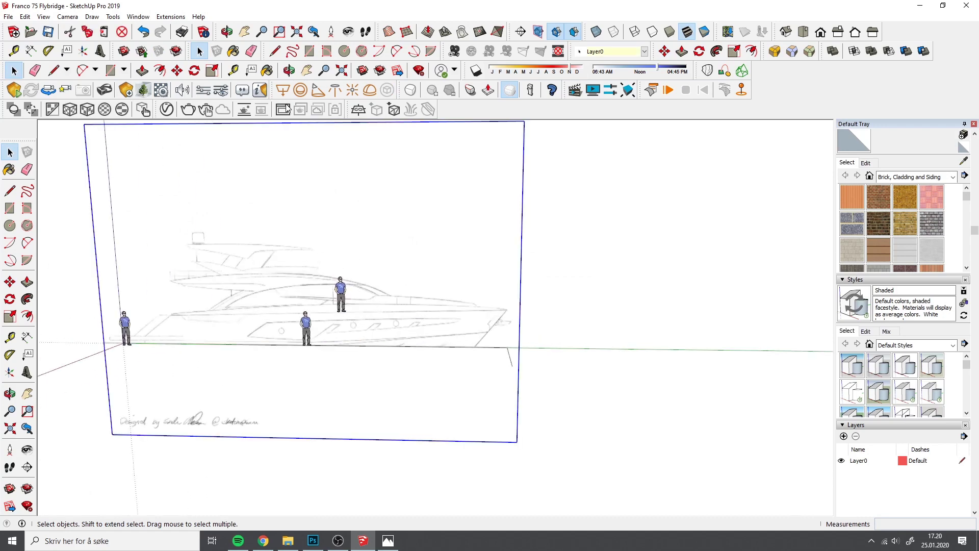
click(212, 70)
middle_drag(543, 168, 535, 197)
drag(521, 168, 550, 149)
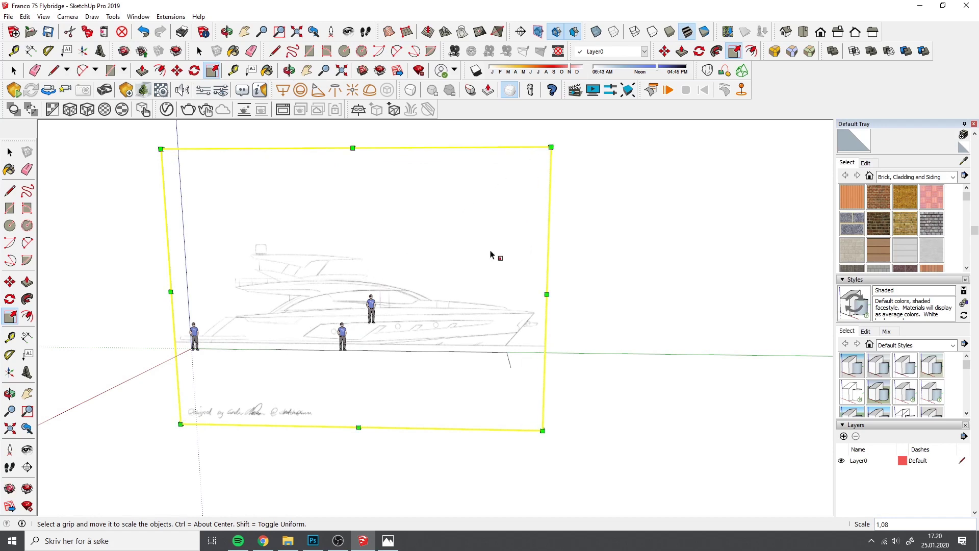
Stretch the blueprint image slightly downward from the middle of its lower edge
scroll(384, 328, up, 5)
scroll(445, 328, down, 2)
scroll(444, 328, down, 3)
scroll(409, 447, up, 3)
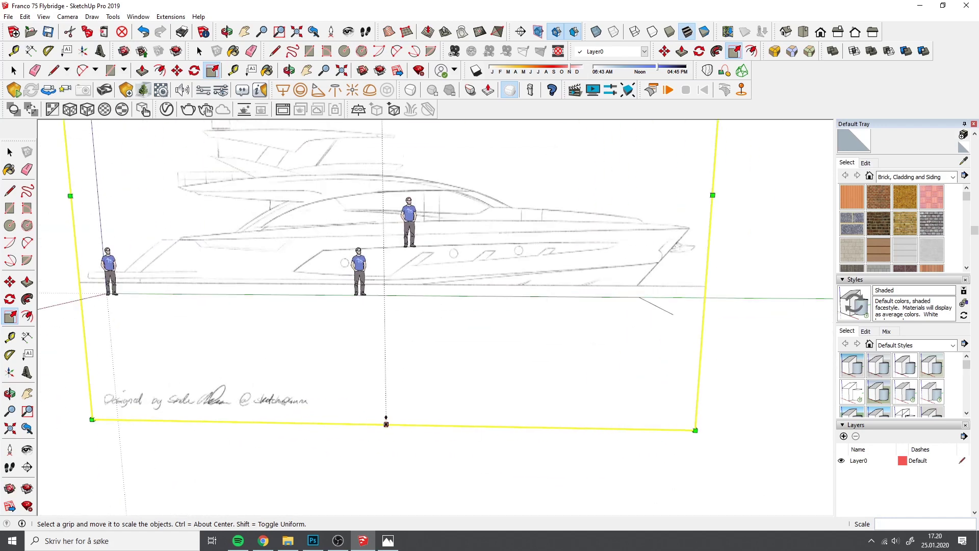
drag(385, 422, 382, 433)
Lower the blueprint image slightly with the Move tool until the hull's waterline lies on the green axis
scroll(386, 332, up, 5)
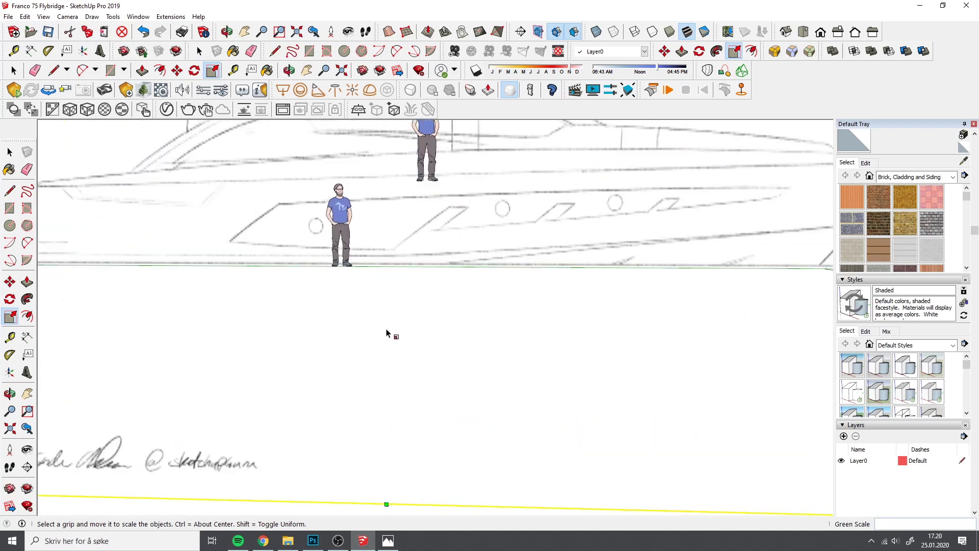
click(177, 70)
scroll(423, 240, up, 5)
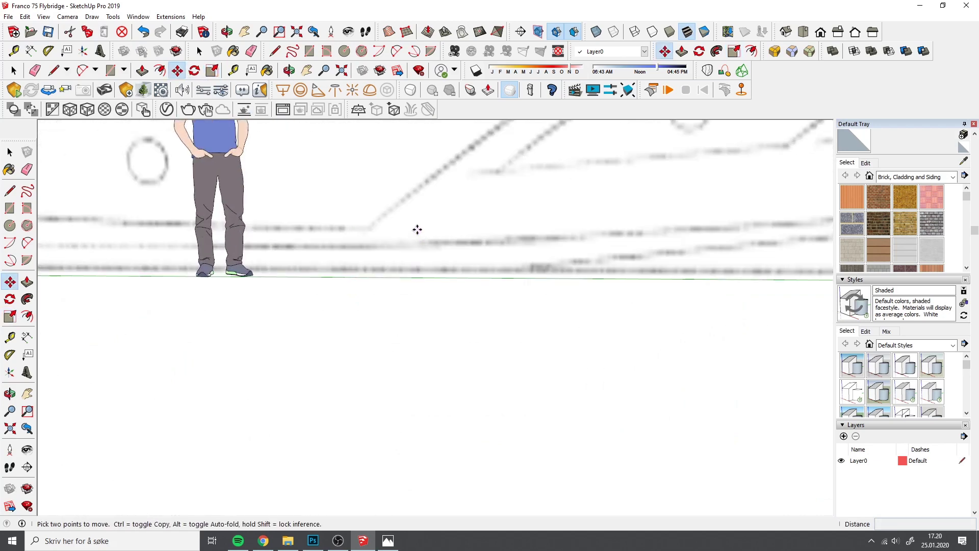
click(417, 230)
scroll(371, 369, down, 8)
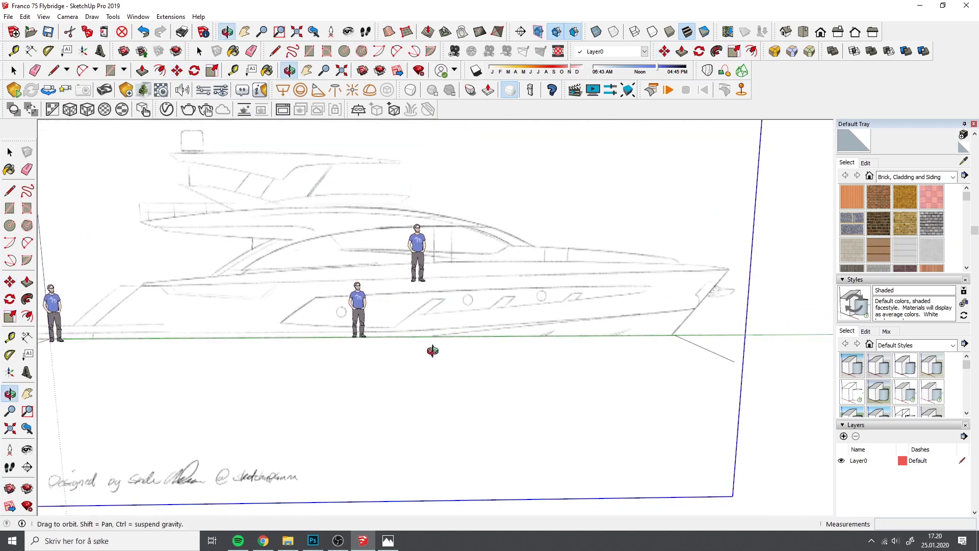
Move the upper figure toward the bow so it stands between the two vertical lines in the cabin window
scroll(492, 284, up, 8)
click(14, 69)
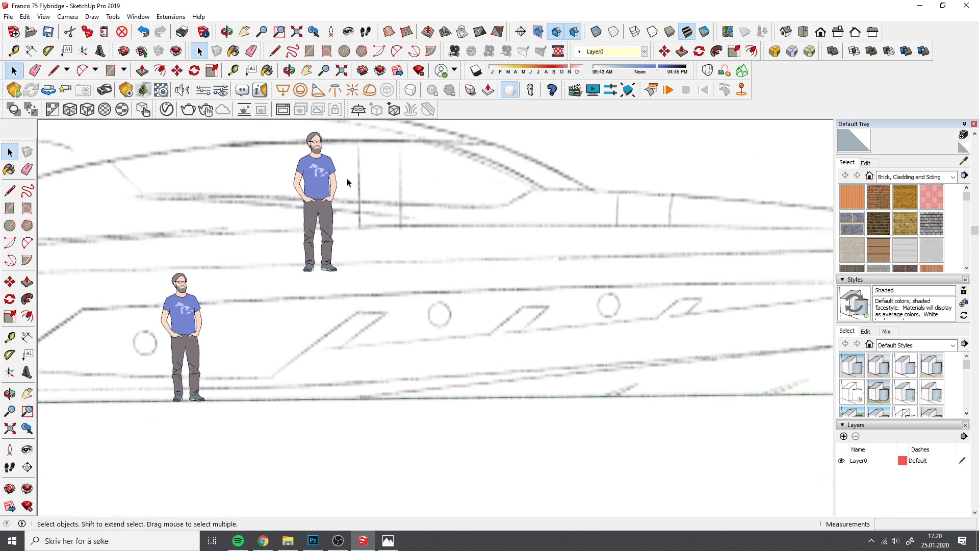
click(314, 176)
click(177, 70)
scroll(296, 169, up, 2)
click(312, 178)
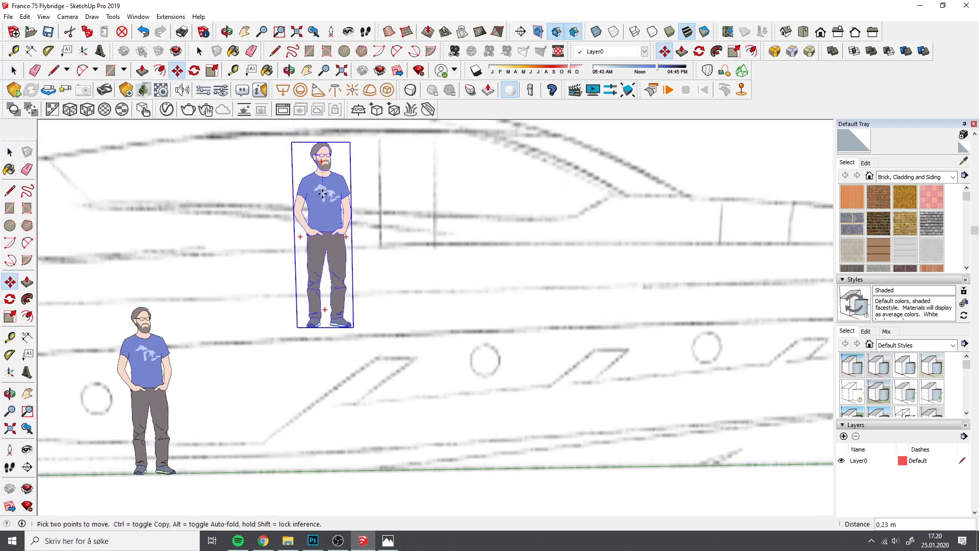
click(396, 209)
Raise the upper figure slightly until its head meets the cabin's roof line, to check the headroom
scroll(441, 255, down, 6)
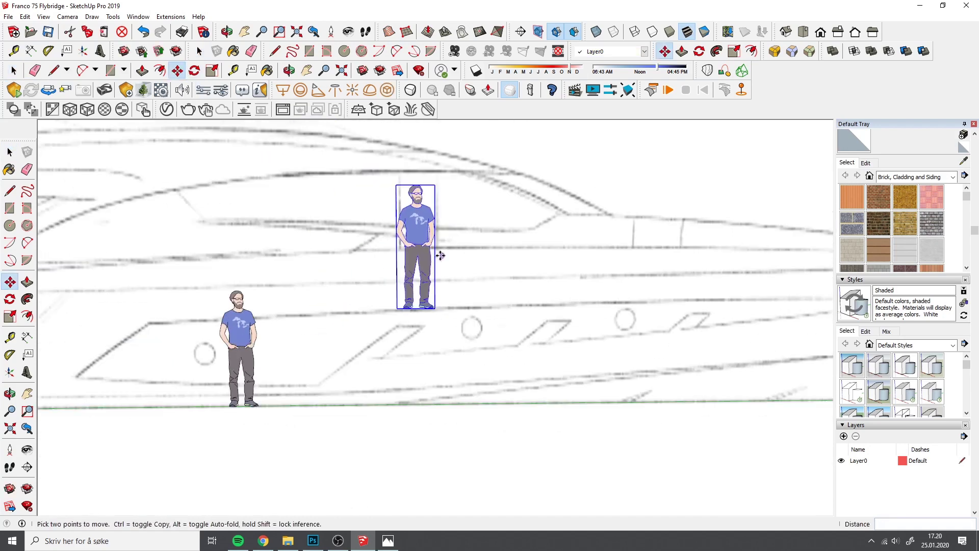
key(o)
key(m)
scroll(441, 253, up, 4)
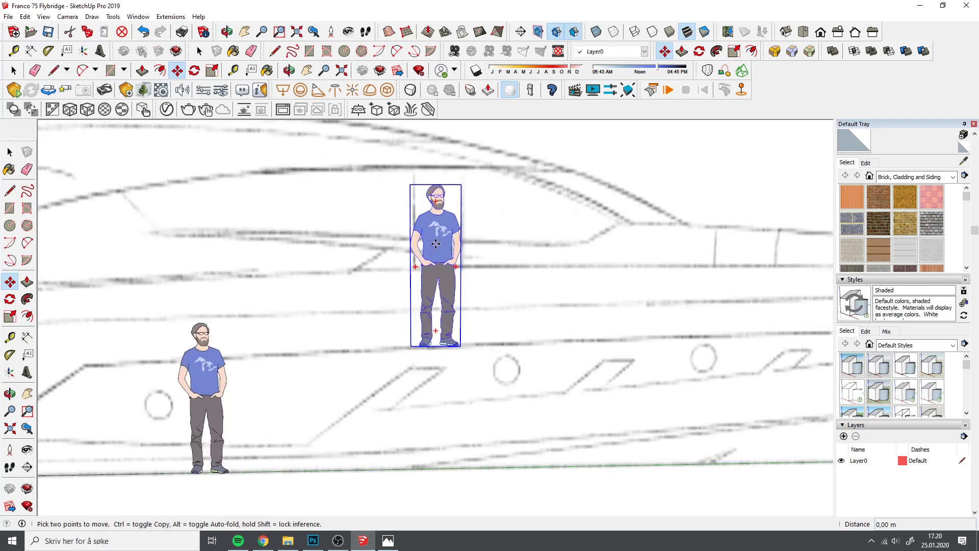
scroll(434, 234, down, 3)
scroll(436, 234, up, 5)
click(437, 234)
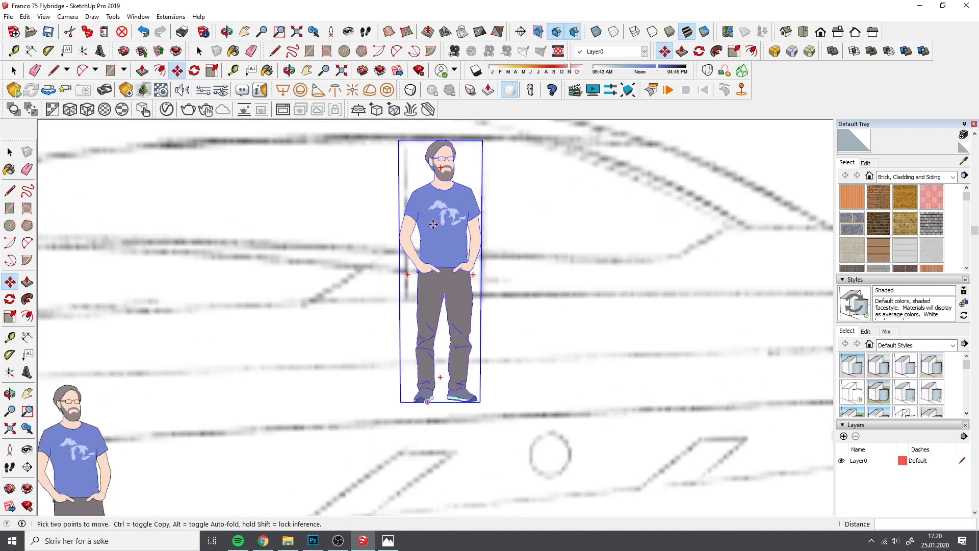
Move the amidships figure about 2,38 m, lowering its feet below the waterline to compare its height with the hull window
scroll(440, 234, down, 6)
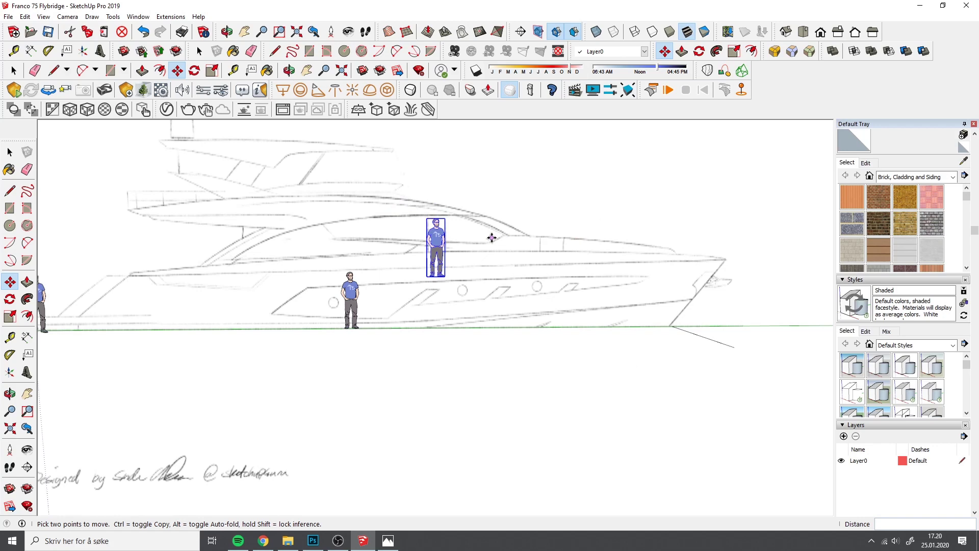
scroll(461, 282, up, 3)
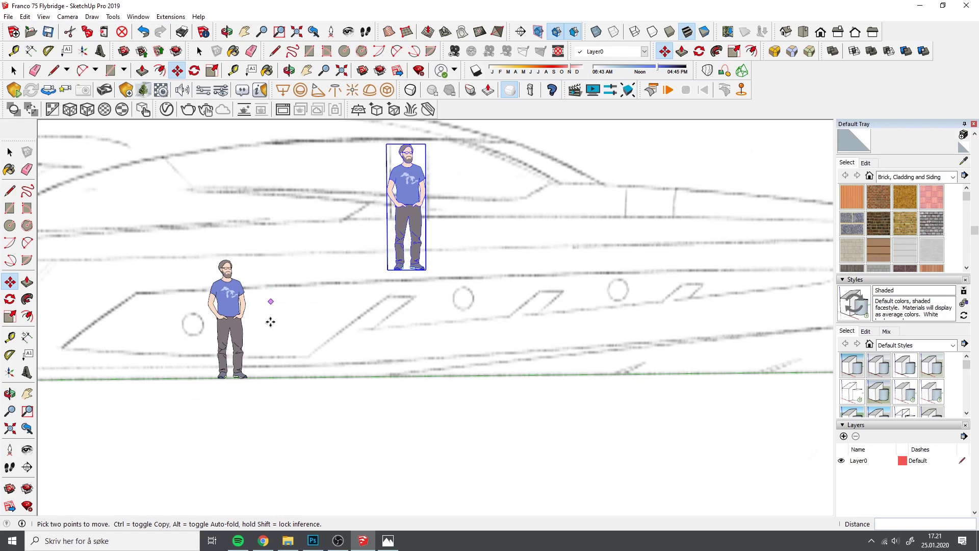
key(space)
click(227, 306)
key(m)
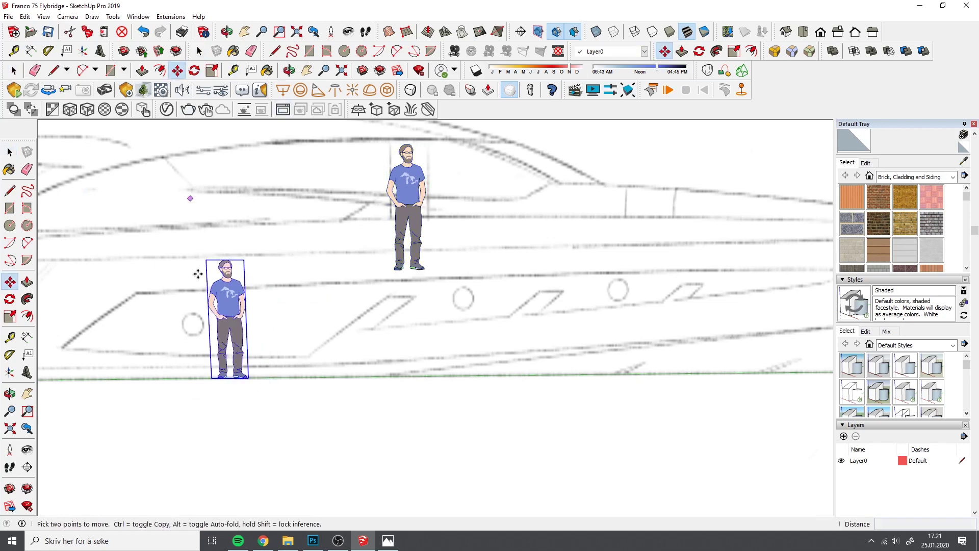
click(220, 309)
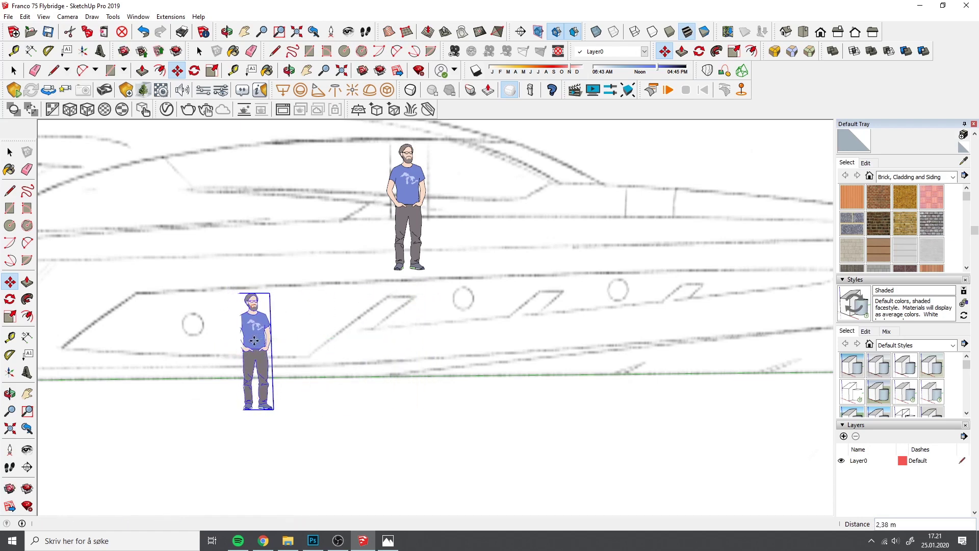
click(254, 340)
scroll(383, 332, down, 6)
Deselect everything and delete both copied scale figures from the hull and cabin, keeping only the one at the origin
click(14, 71)
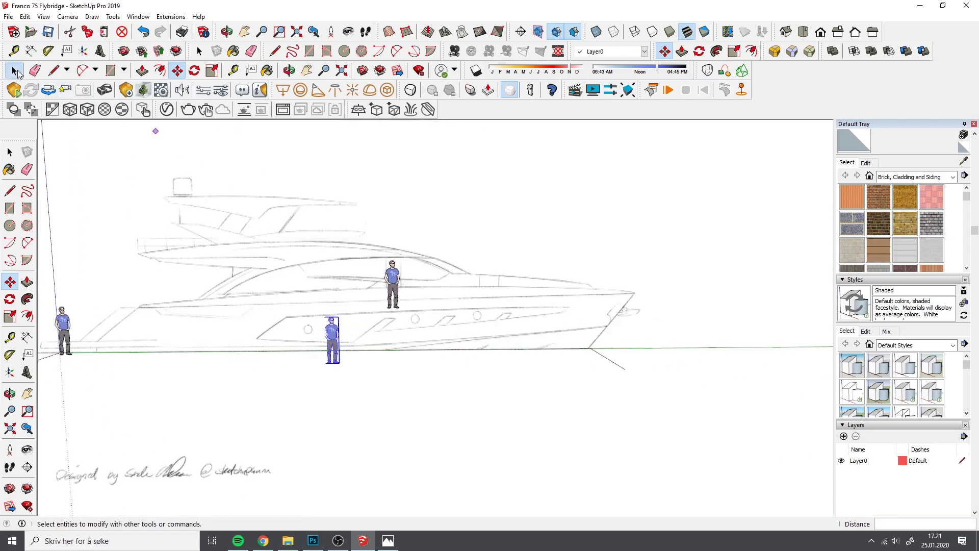
scroll(557, 286, down, 3)
click(557, 286)
click(459, 290)
scroll(561, 297, up, 5)
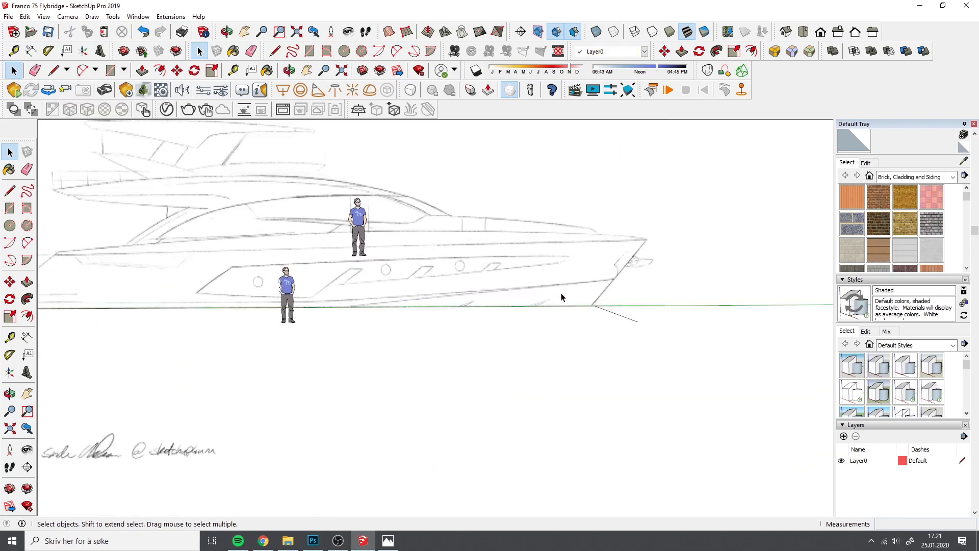
click(291, 290)
key(Delete)
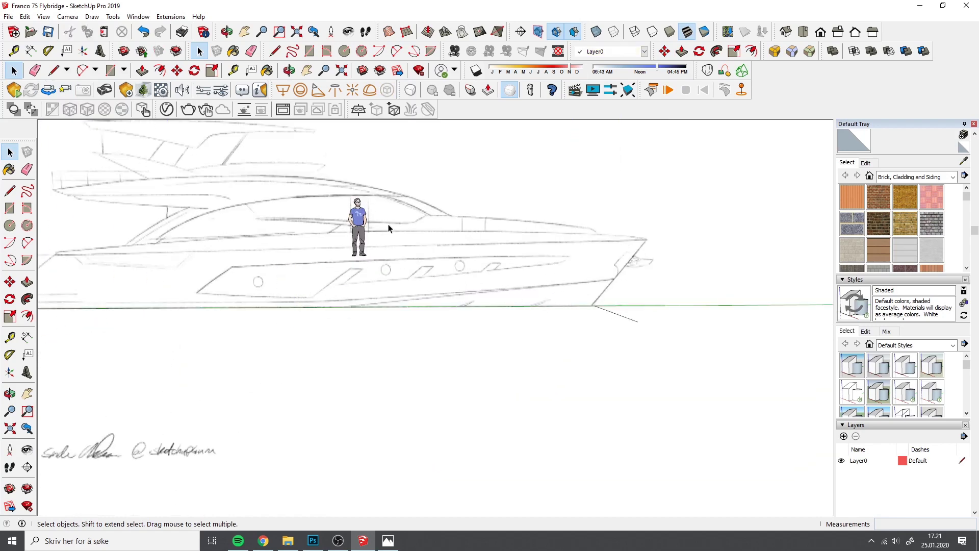
scroll(610, 341, down, 4)
scroll(428, 334, up, 3)
middle_drag(428, 334, 412, 317)
scroll(414, 301, down, 3)
scroll(428, 236, up, 3)
middle_drag(428, 237, 433, 284)
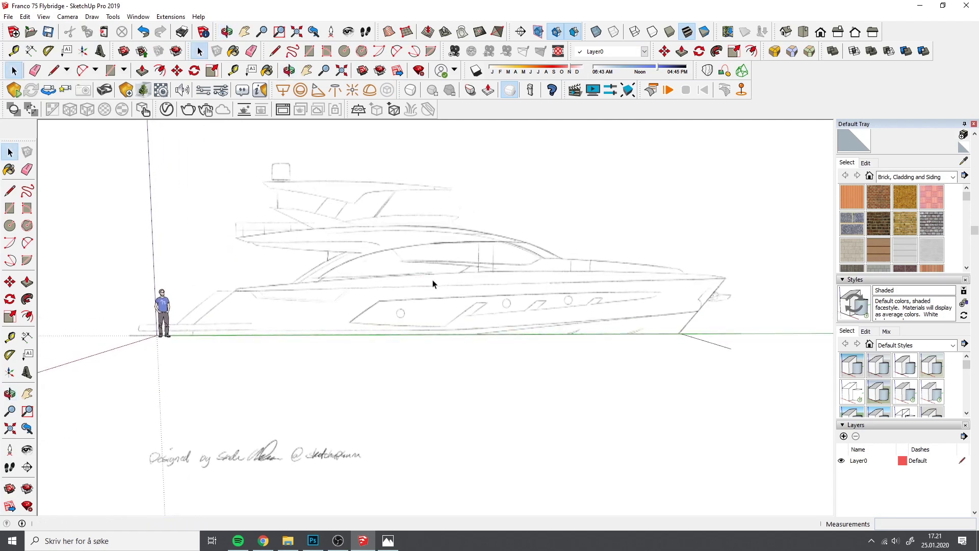